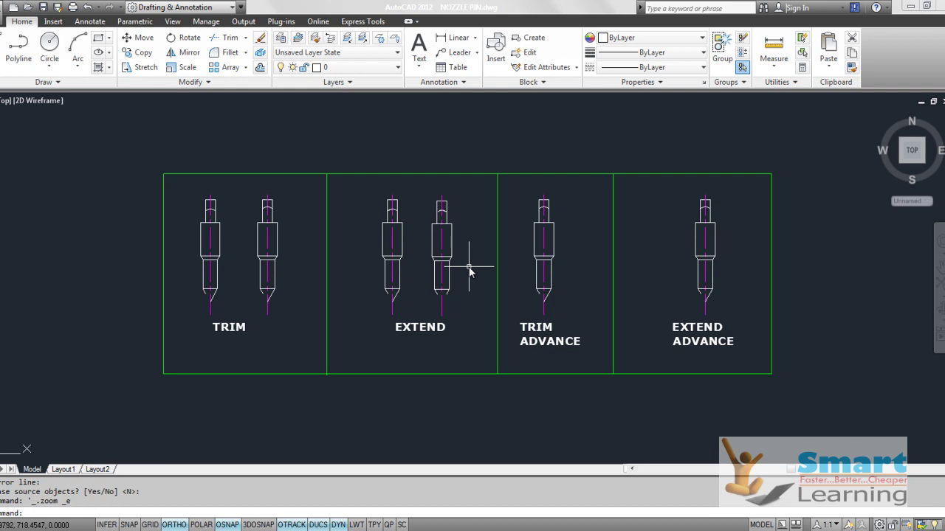
Trim both side lines above the arc at the head of the first TRIM pin, using the arc as cutting edge.
{"action": "scroll", "coordinate": [227, 308], "scroll_direction": "up", "scroll_amount": 3}
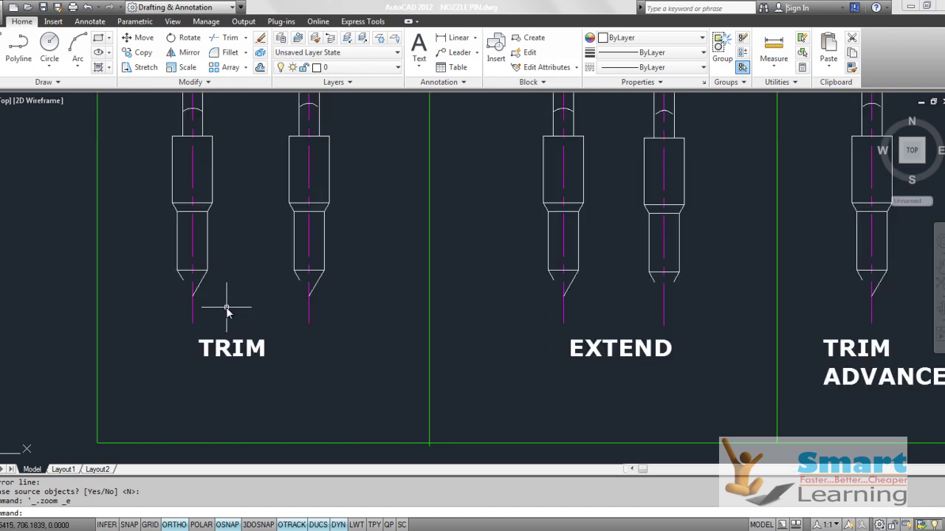
{"action": "scroll", "coordinate": [226, 309], "scroll_direction": "down", "scroll_amount": 3}
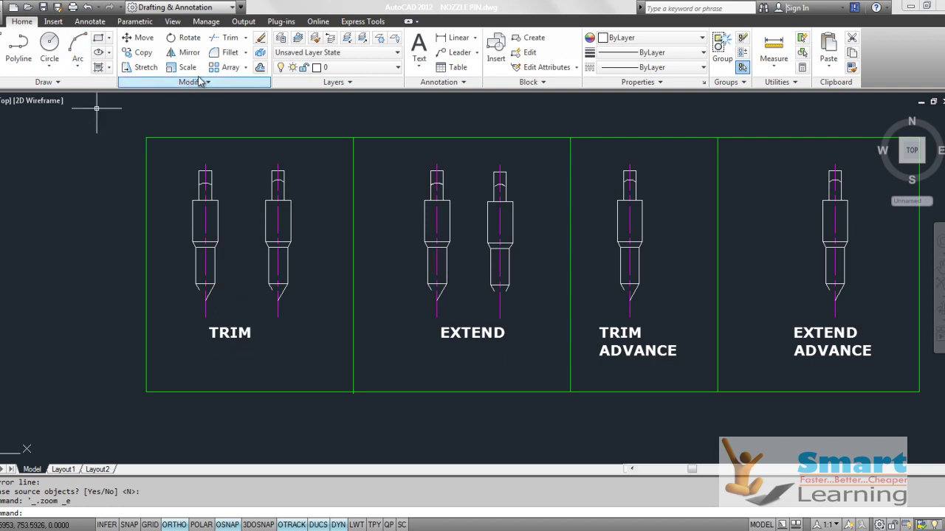
{"action": "left_click", "coordinate": [236, 43]}
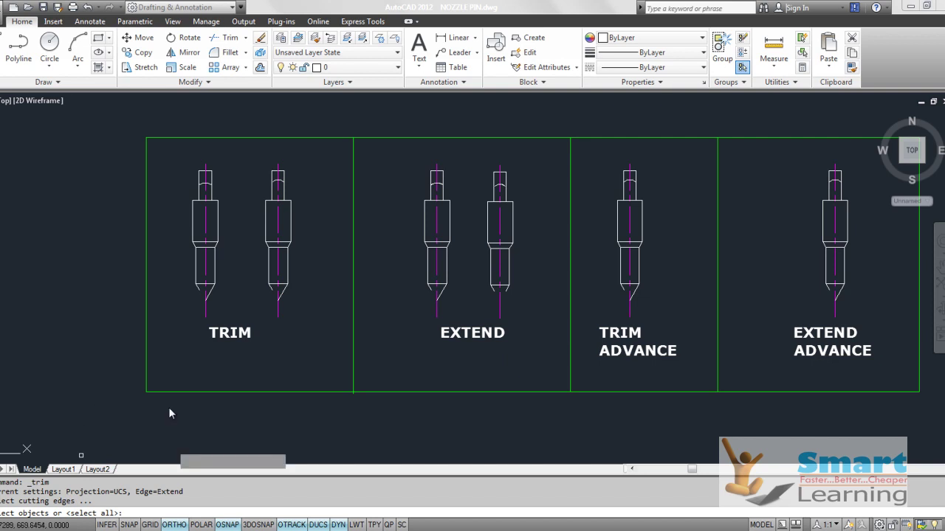
{"action": "scroll", "coordinate": [177, 169], "scroll_direction": "up", "scroll_amount": 3}
{"action": "scroll", "coordinate": [176, 169], "scroll_direction": "up", "scroll_amount": 1}
{"action": "left_click", "coordinate": [253, 231]}
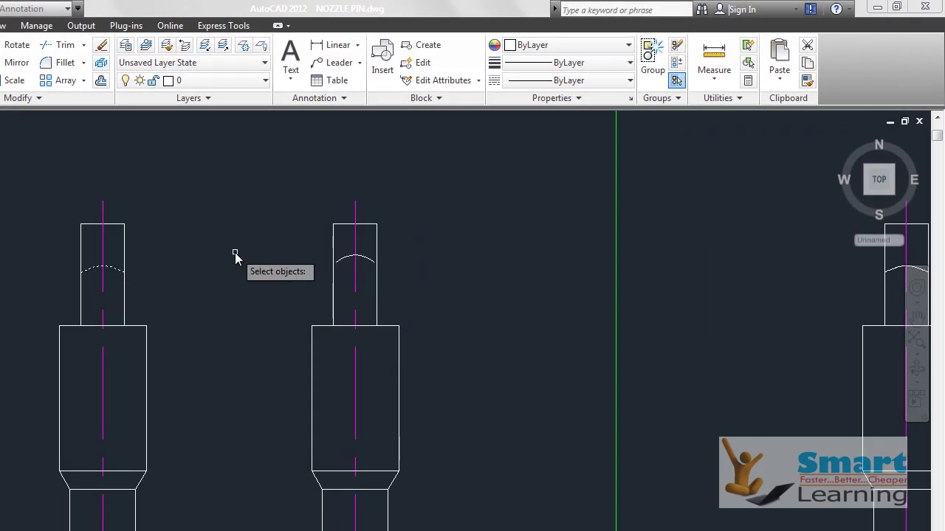
{"action": "key", "text": "Return"}
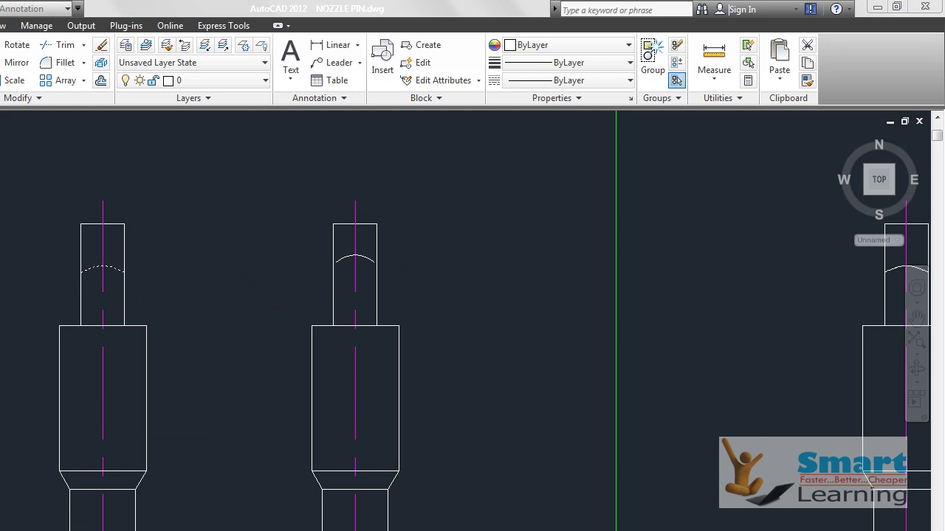
{"action": "key", "text": "F1"}
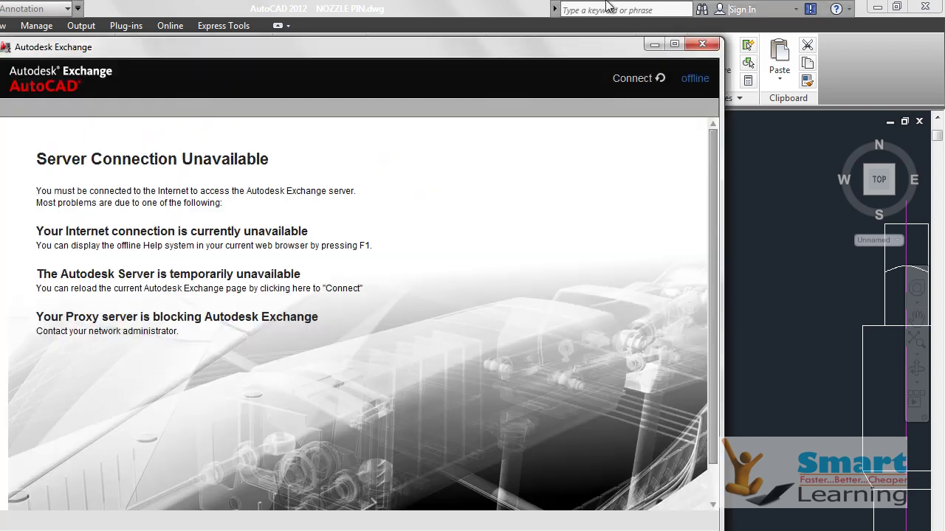
{"action": "left_click", "coordinate": [654, 46]}
{"action": "left_click", "coordinate": [81, 251]}
{"action": "left_click", "coordinate": [124, 246]}
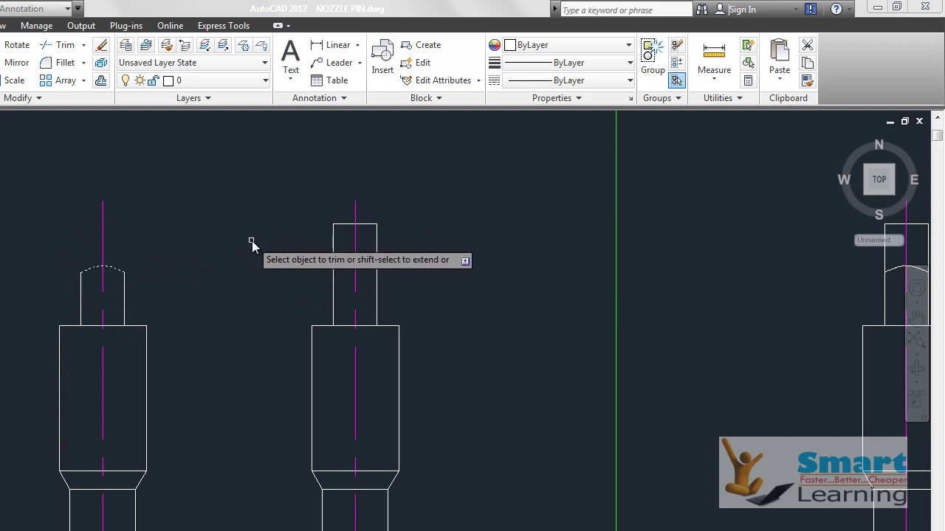
Start a Trim with the short arc of the second TRIM pin as cutting edge and set the Edge mode to Extend.
{"action": "scroll", "coordinate": [462, 221], "scroll_direction": "up", "scroll_amount": 5}
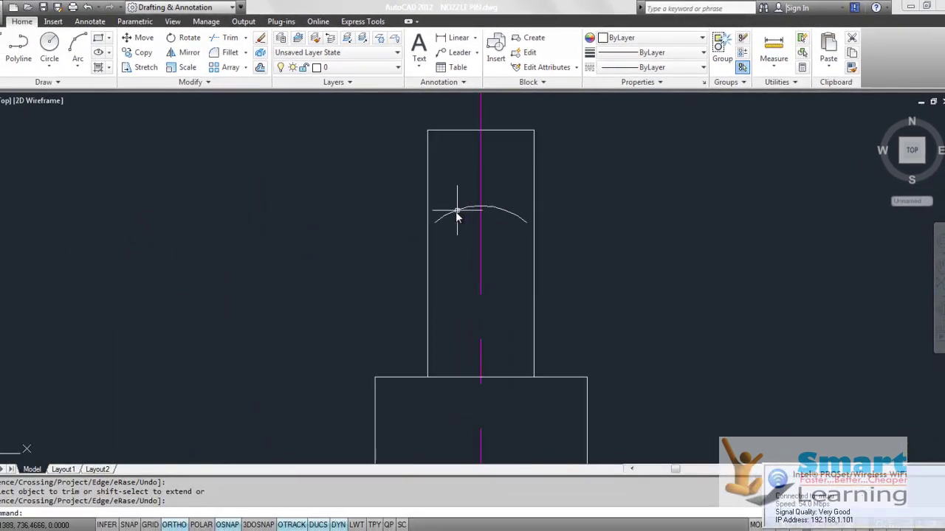
{"action": "scroll", "coordinate": [421, 194], "scroll_direction": "down", "scroll_amount": 6}
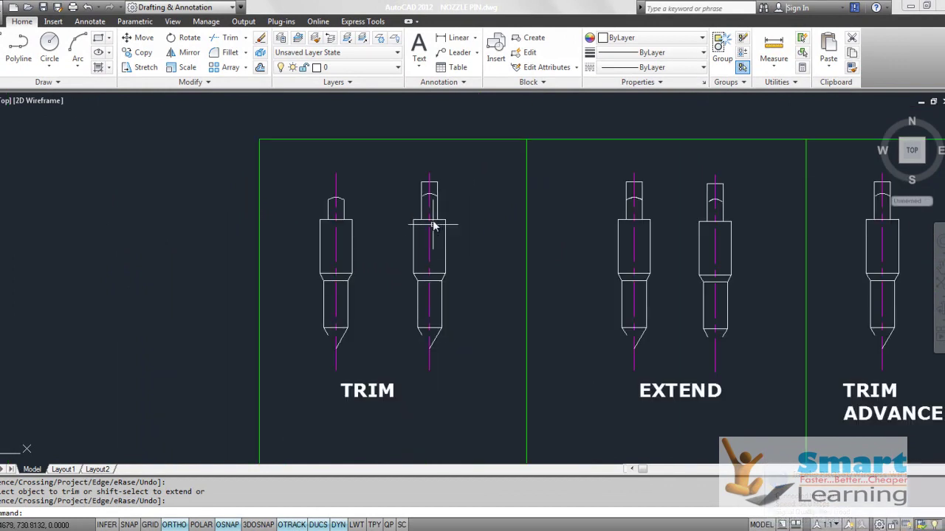
{"action": "scroll", "coordinate": [428, 197], "scroll_direction": "up", "scroll_amount": 5}
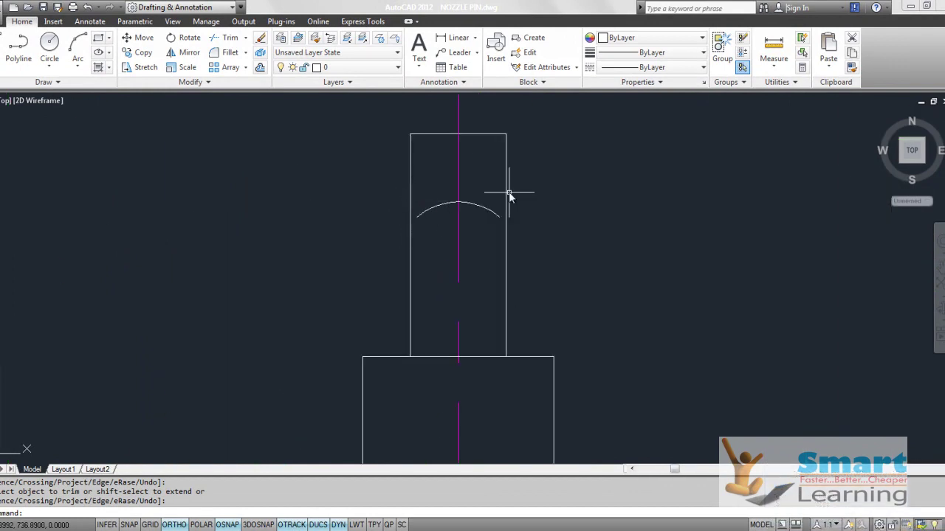
{"action": "scroll", "coordinate": [445, 218], "scroll_direction": "down", "scroll_amount": 3}
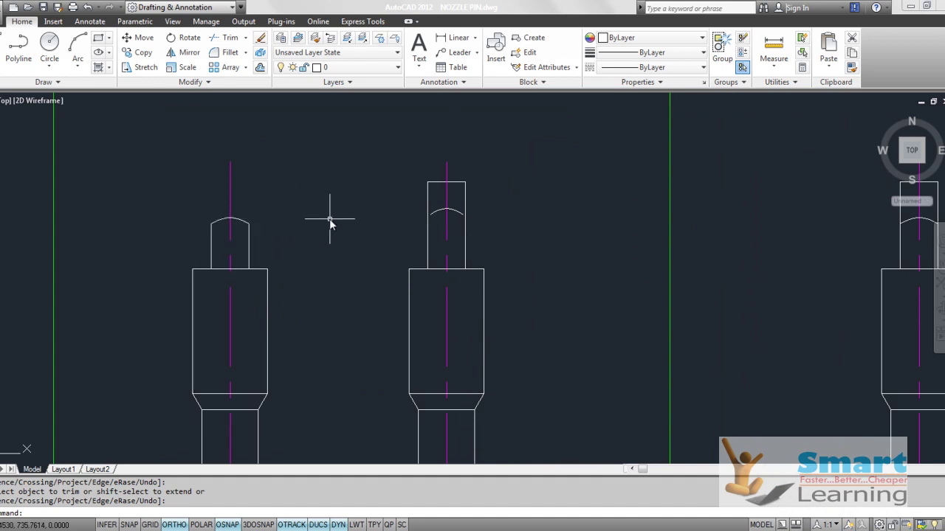
{"action": "scroll", "coordinate": [456, 211], "scroll_direction": "up", "scroll_amount": 5}
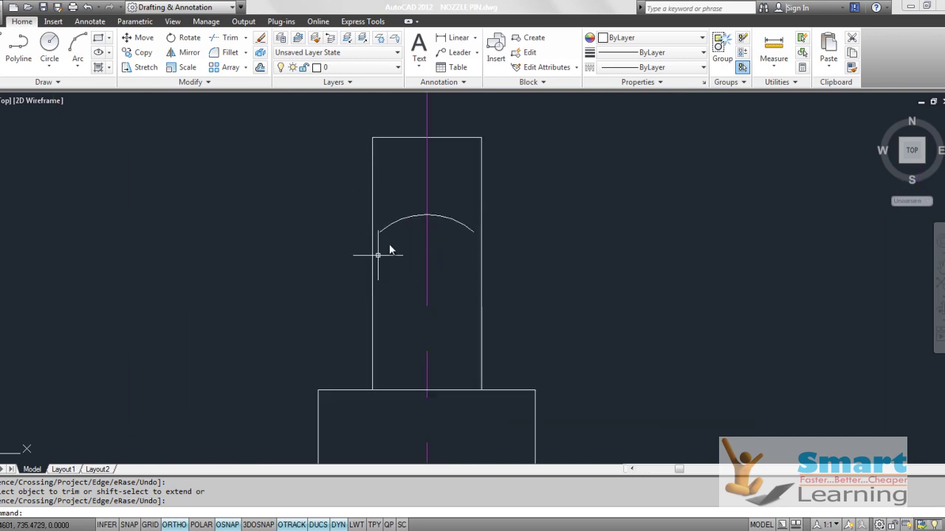
{"action": "scroll", "coordinate": [360, 210], "scroll_direction": "down", "scroll_amount": 2}
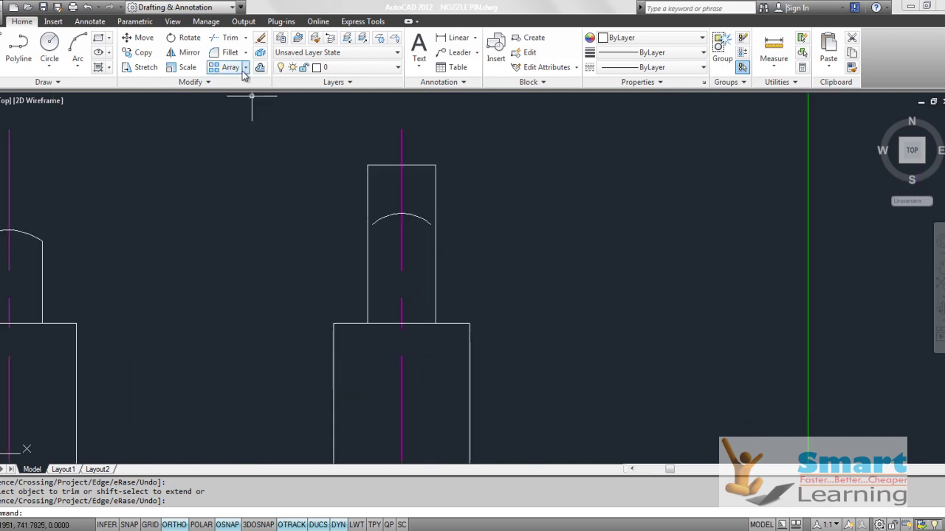
{"action": "left_click", "coordinate": [239, 43]}
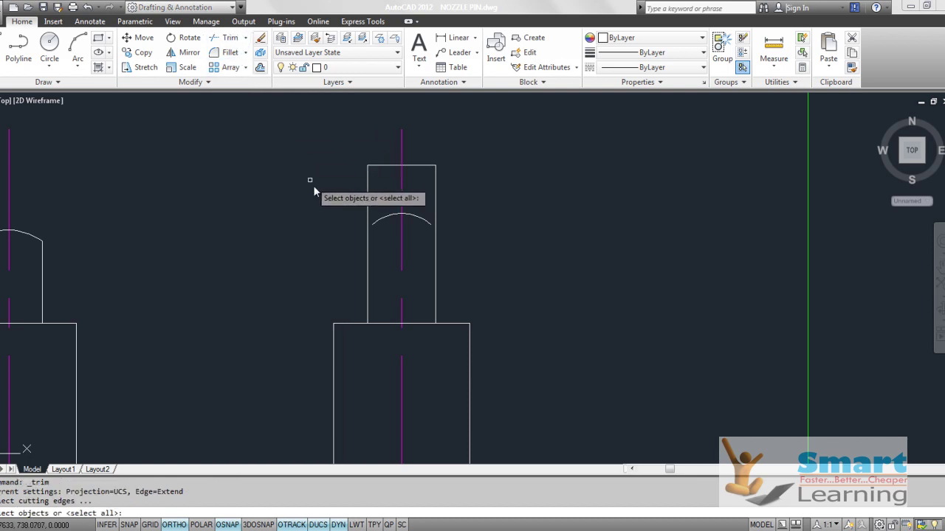
{"action": "left_click", "coordinate": [394, 216]}
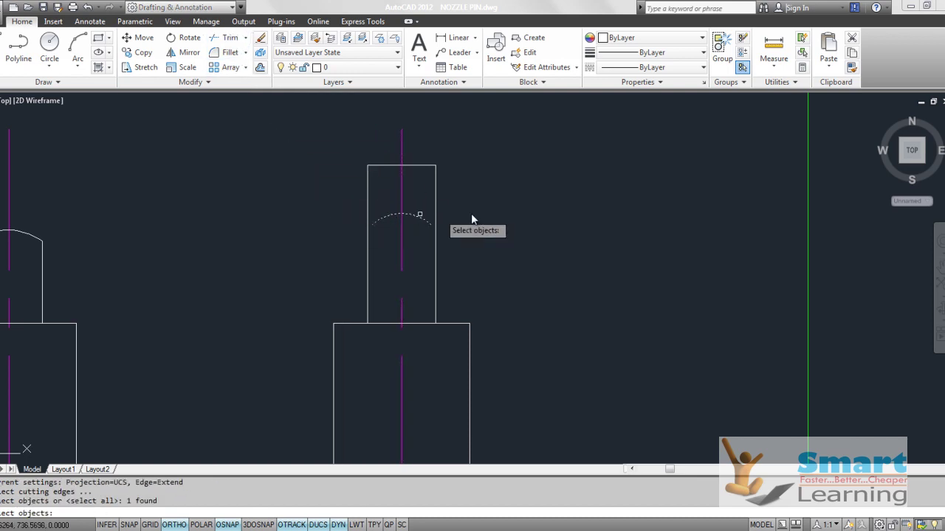
{"action": "key", "text": "Return"}
{"action": "right_click", "coordinate": [511, 199]}
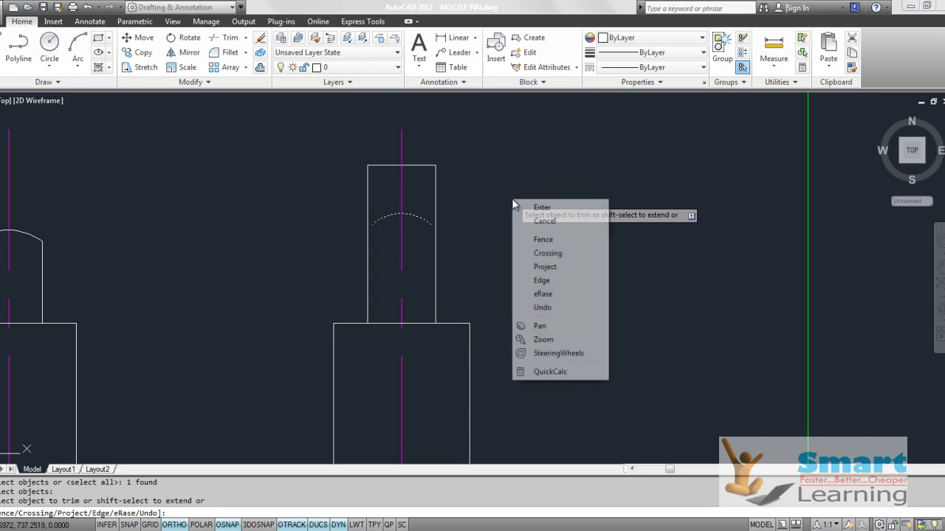
{"action": "left_click", "coordinate": [542, 282]}
{"action": "left_click", "coordinate": [580, 315]}
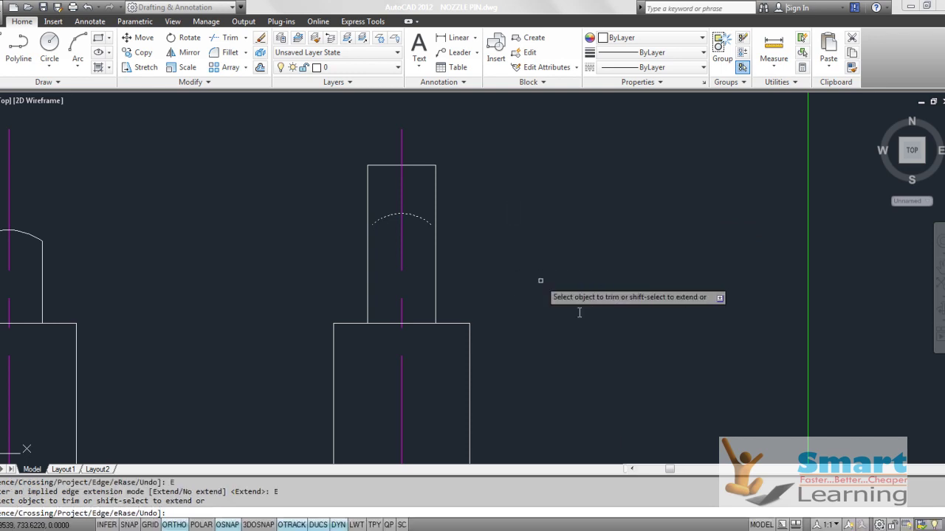
Trim the right and left head lines of the second TRIM pin above the implied extension of the arc.
{"action": "scroll", "coordinate": [381, 223], "scroll_direction": "up", "scroll_amount": 3}
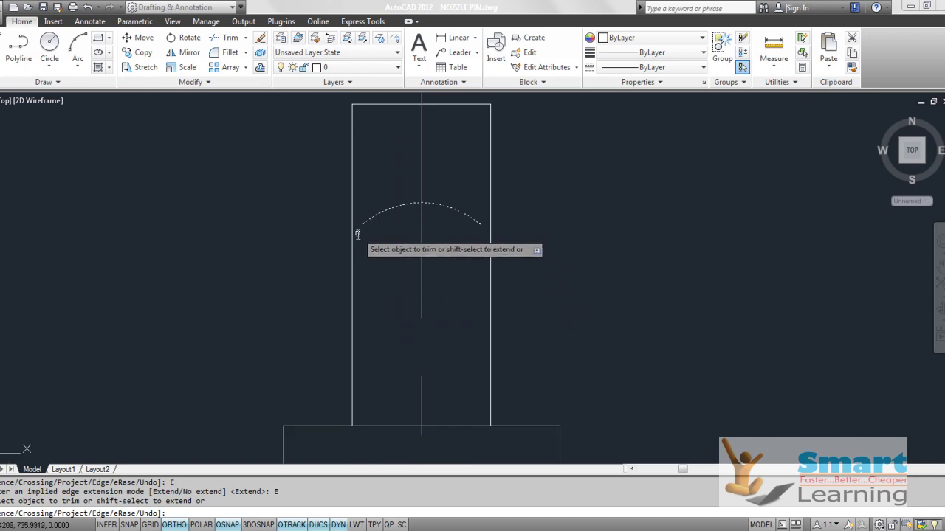
{"action": "left_click", "coordinate": [491, 152]}
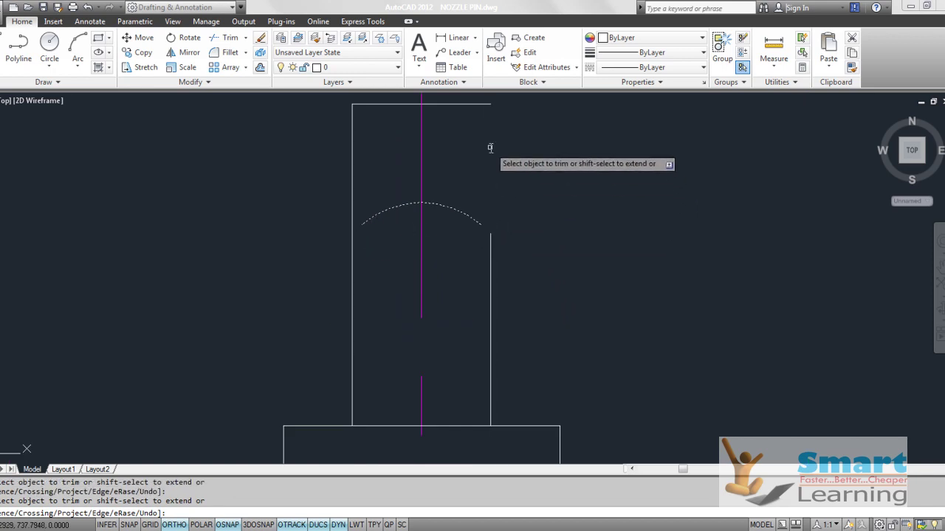
{"action": "left_click", "coordinate": [352, 148]}
{"action": "scroll", "coordinate": [499, 184], "scroll_direction": "down", "scroll_amount": 2}
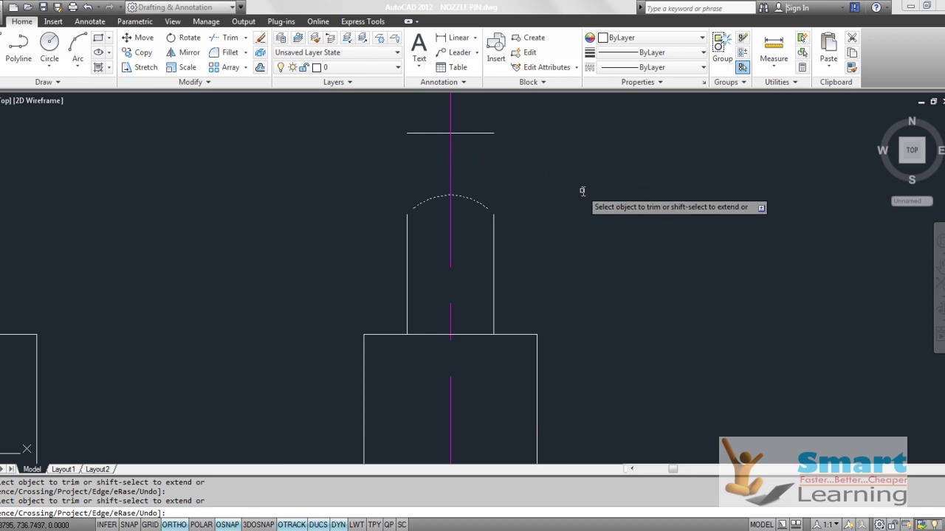
{"action": "key", "text": "Escape"}
Extend the short left tip line of the first EXTEND pin to the full-length slanted right tip line.
{"action": "scroll", "coordinate": [583, 191], "scroll_direction": "down", "scroll_amount": 5}
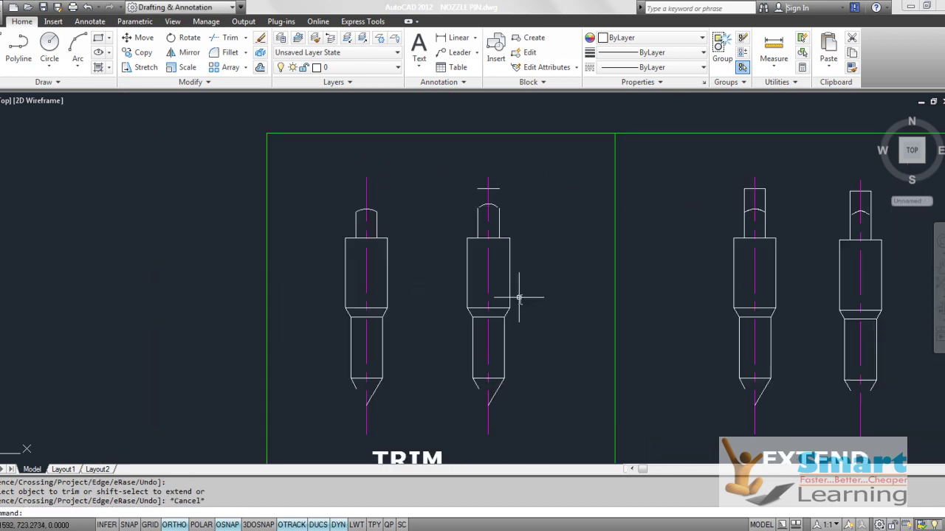
{"action": "mouse_move", "coordinate": [535, 313]}
{"action": "middle_mouse_down"}
{"action": "mouse_move", "coordinate": [375, 270]}
{"action": "mouse_move", "coordinate": [247, 274]}
{"action": "middle_mouse_up"}
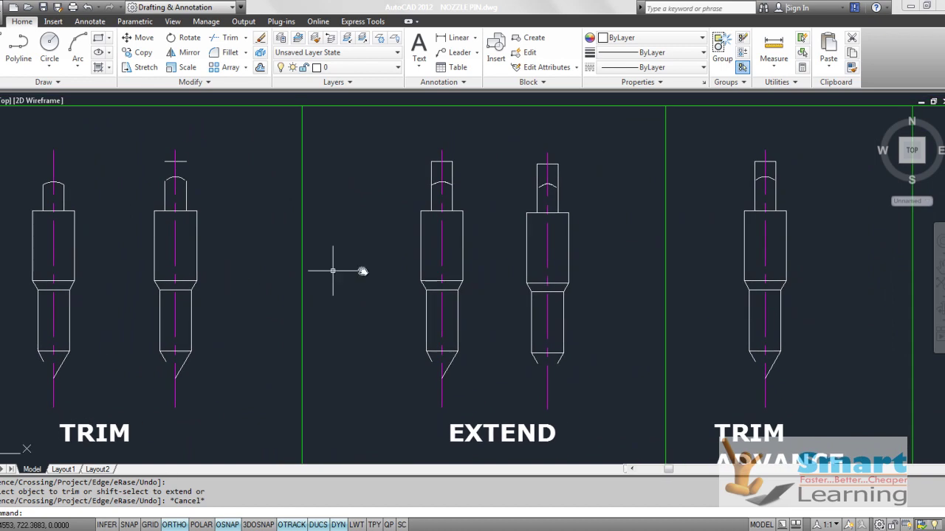
{"action": "scroll", "coordinate": [451, 205], "scroll_direction": "up", "scroll_amount": 3}
{"action": "scroll", "coordinate": [435, 217], "scroll_direction": "down", "scroll_amount": 2}
{"action": "middle_click_drag", "start_coordinate": [450, 287], "coordinate": [440, 232]}
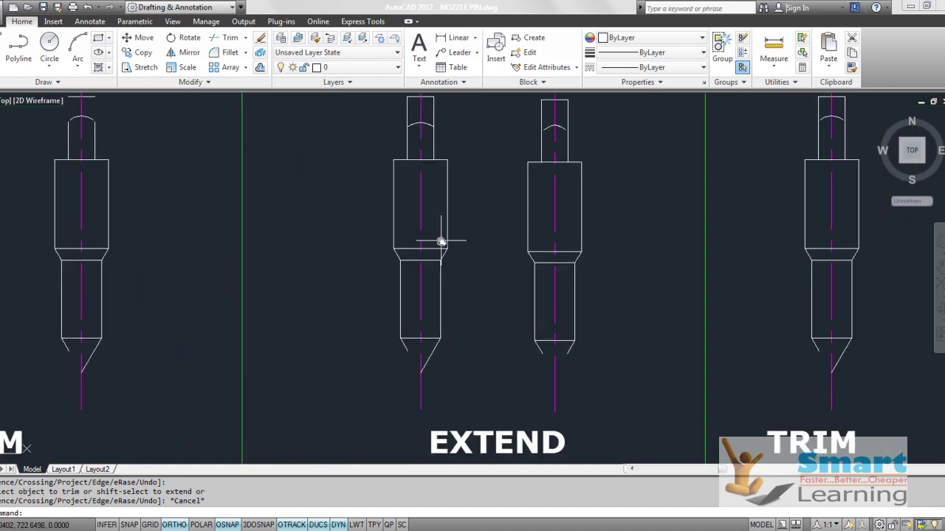
{"action": "scroll", "coordinate": [551, 122], "scroll_direction": "up", "scroll_amount": 5}
{"action": "scroll", "coordinate": [521, 170], "scroll_direction": "down", "scroll_amount": 4}
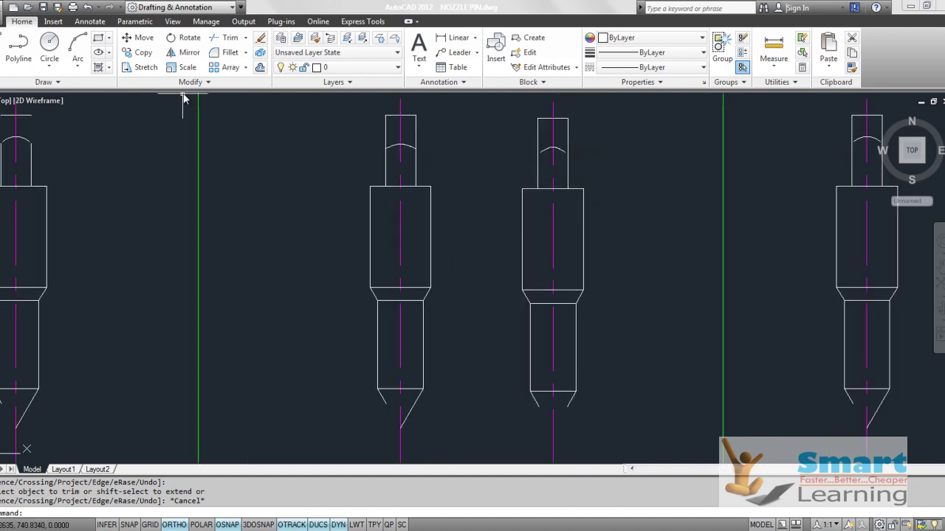
{"action": "left_click", "coordinate": [246, 38]}
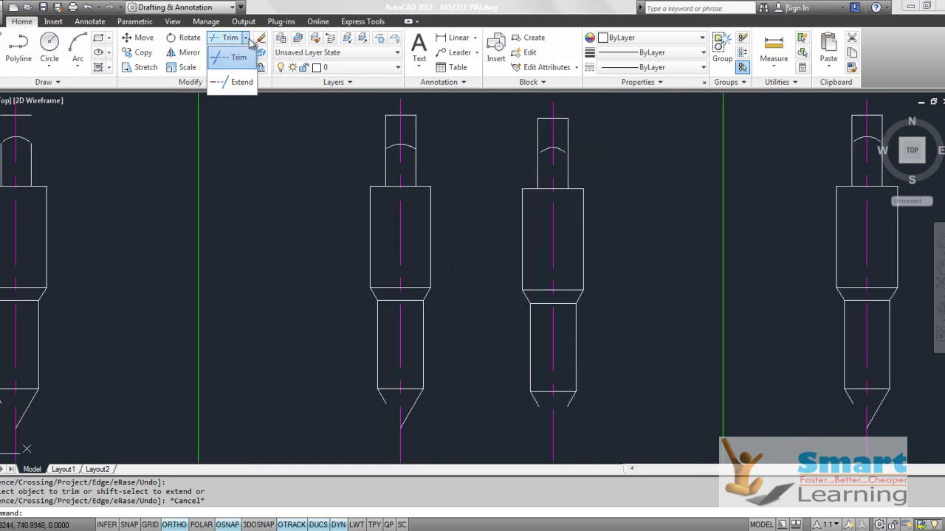
{"action": "left_click", "coordinate": [236, 84]}
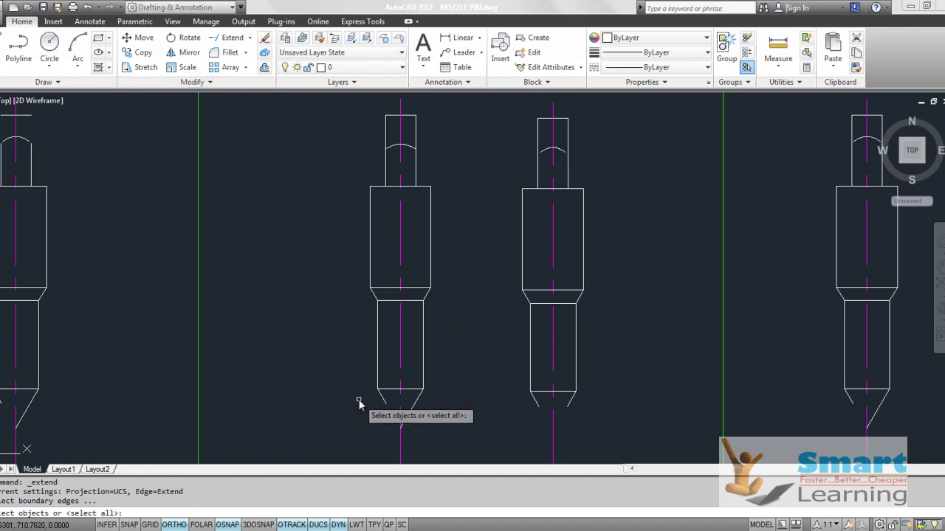
{"action": "left_click", "coordinate": [413, 405]}
{"action": "key", "text": "Return"}
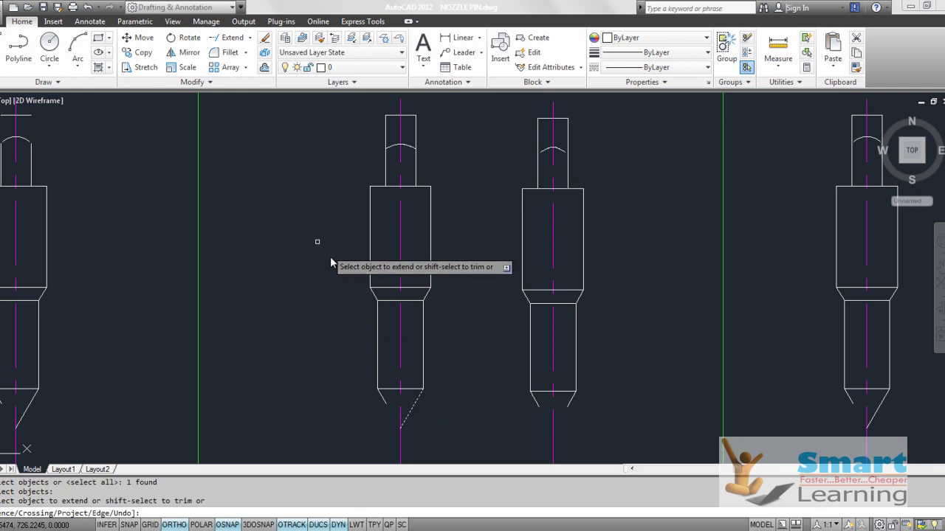
{"action": "left_click", "coordinate": [383, 403]}
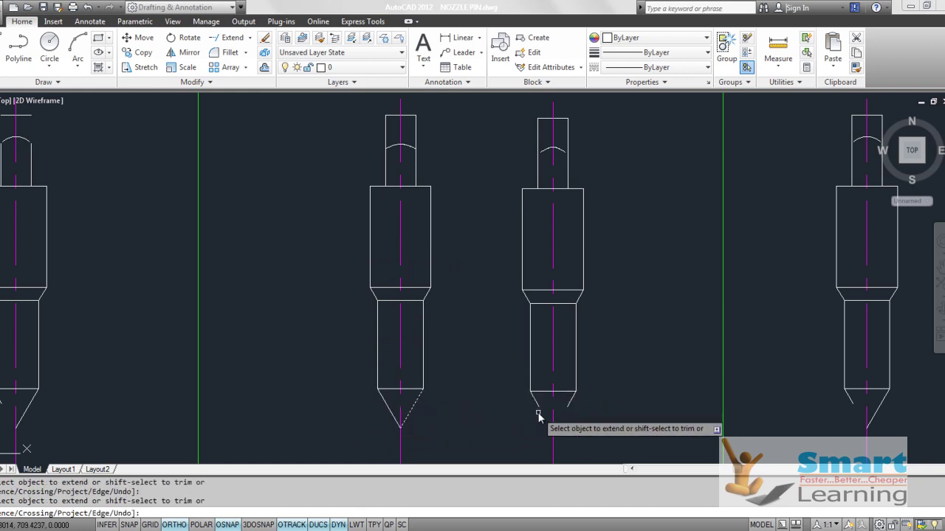
{"action": "key", "text": "Escape"}
Extend both short tip lines of the second EXTEND pin to their implied intersection, with Edge mode set to Extend.
{"action": "scroll", "coordinate": [555, 430], "scroll_direction": "up", "scroll_amount": 3}
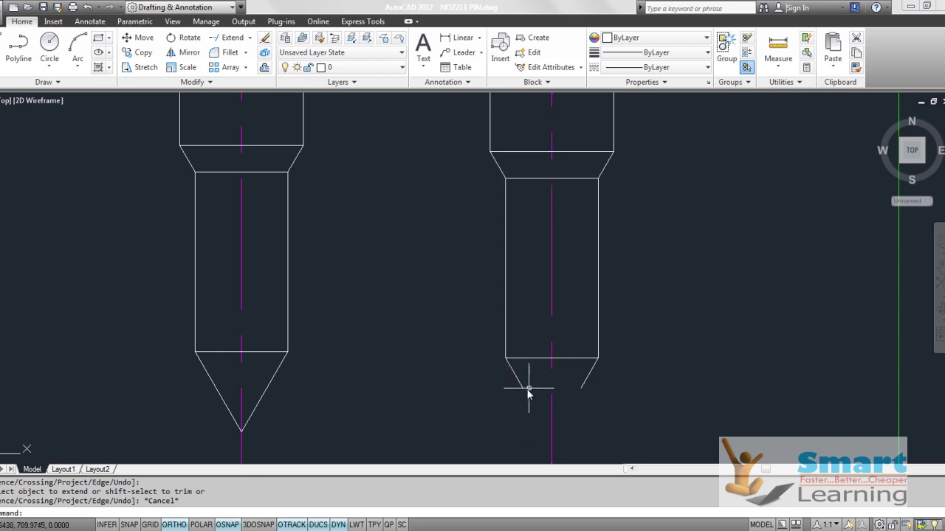
{"action": "left_click", "coordinate": [243, 45]}
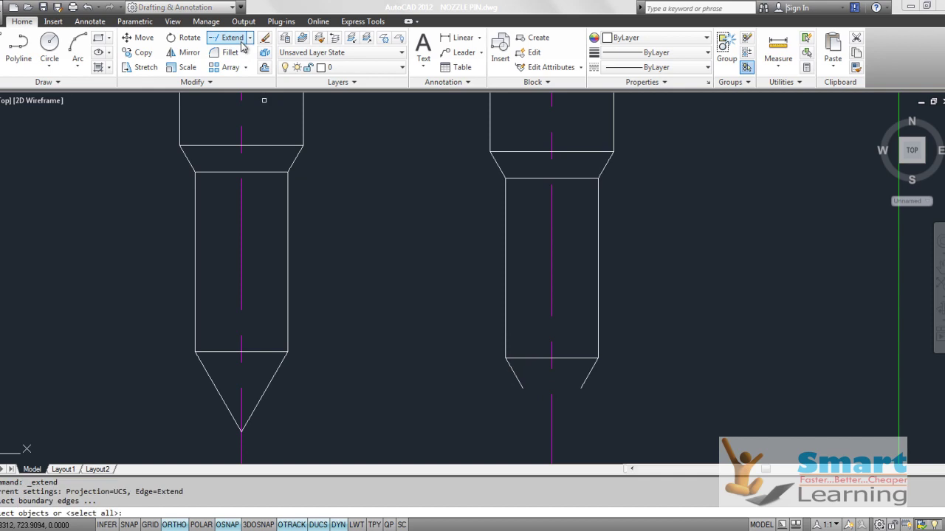
{"action": "left_click", "coordinate": [519, 384]}
{"action": "left_click", "coordinate": [587, 383]}
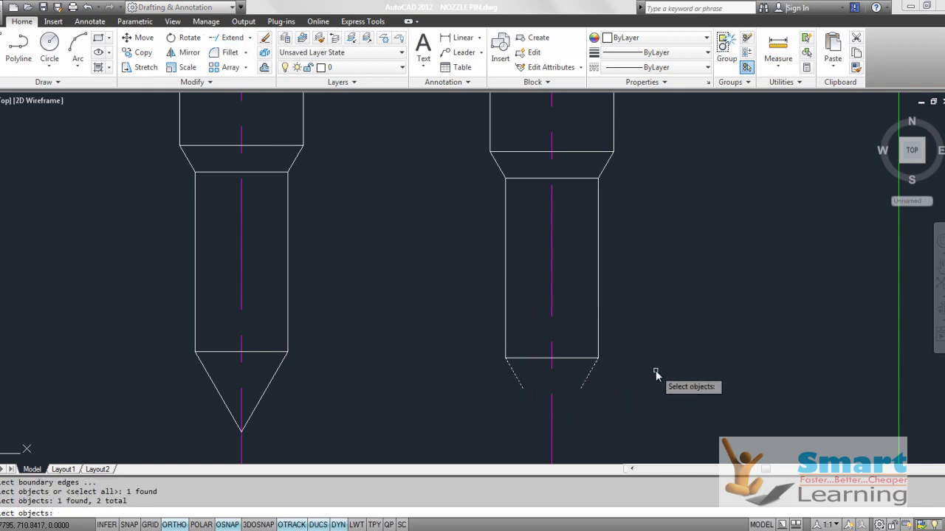
{"action": "key", "text": "Return"}
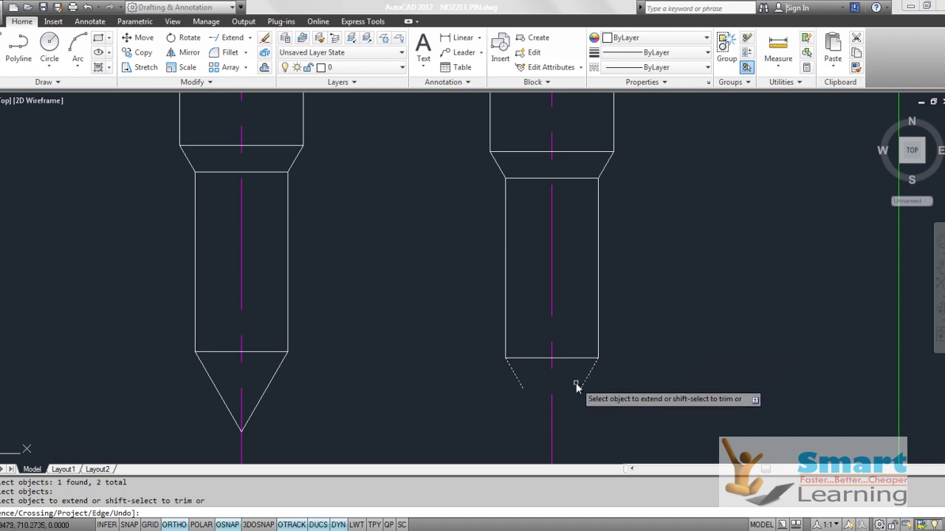
{"action": "right_click", "coordinate": [654, 330]}
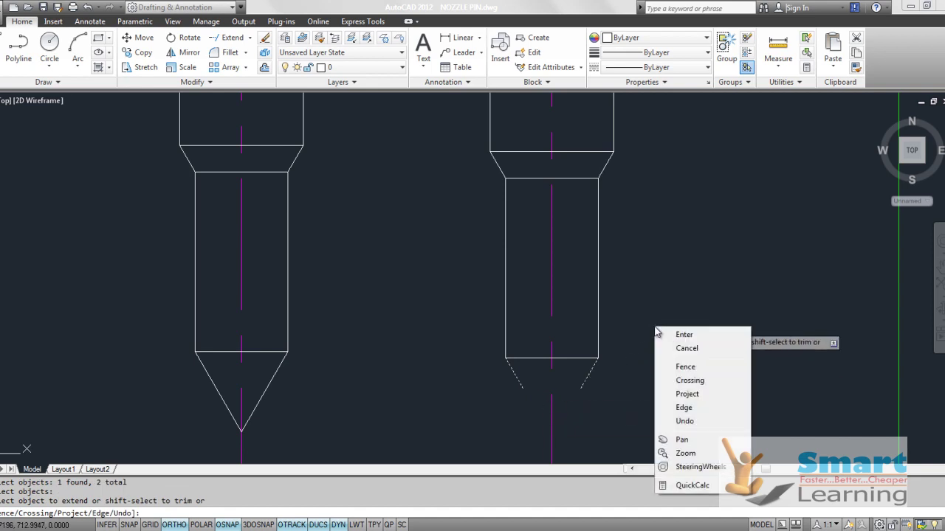
{"action": "left_click", "coordinate": [685, 411]}
{"action": "left_click", "coordinate": [713, 440]}
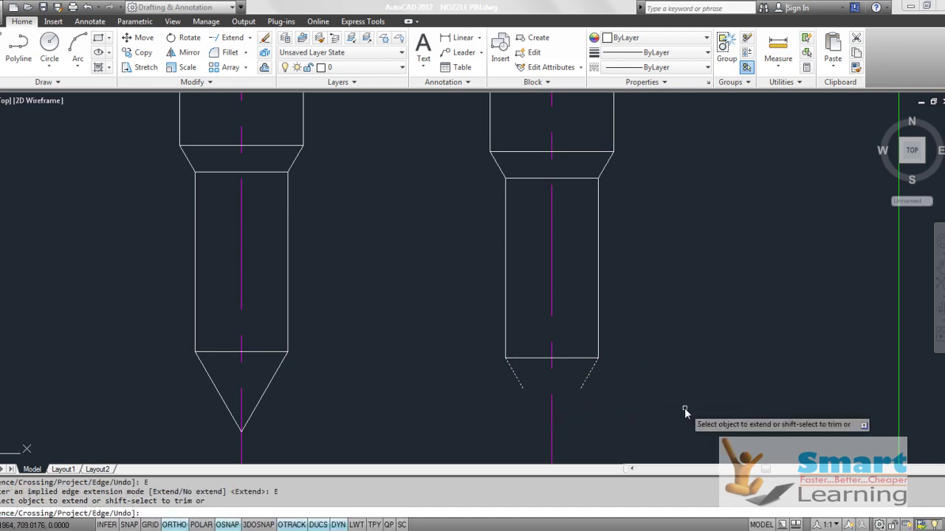
{"action": "left_click", "coordinate": [520, 385]}
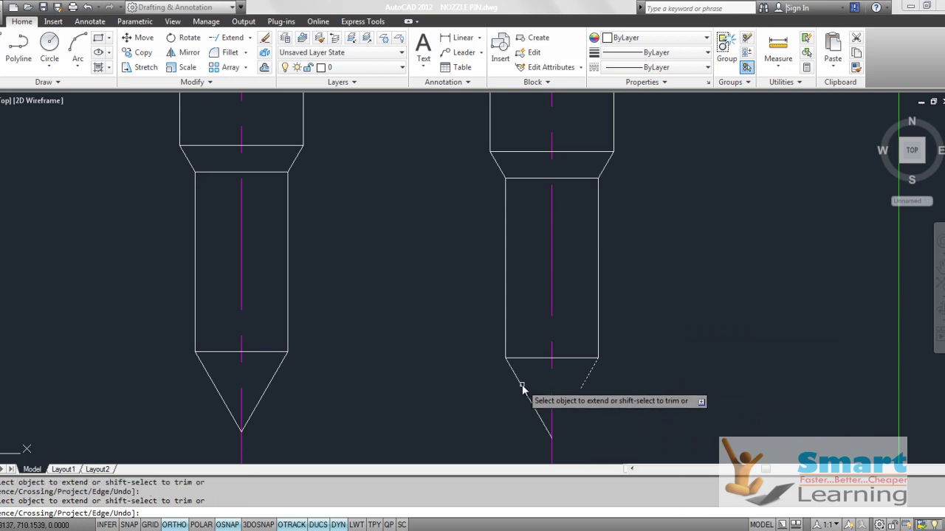
{"action": "left_click", "coordinate": [583, 389]}
Try to extend the right head line of the second EXTEND pin using the short arc as boundary, with Edge mode set to Extend.
{"action": "scroll", "coordinate": [628, 360], "scroll_direction": "down", "scroll_amount": 5}
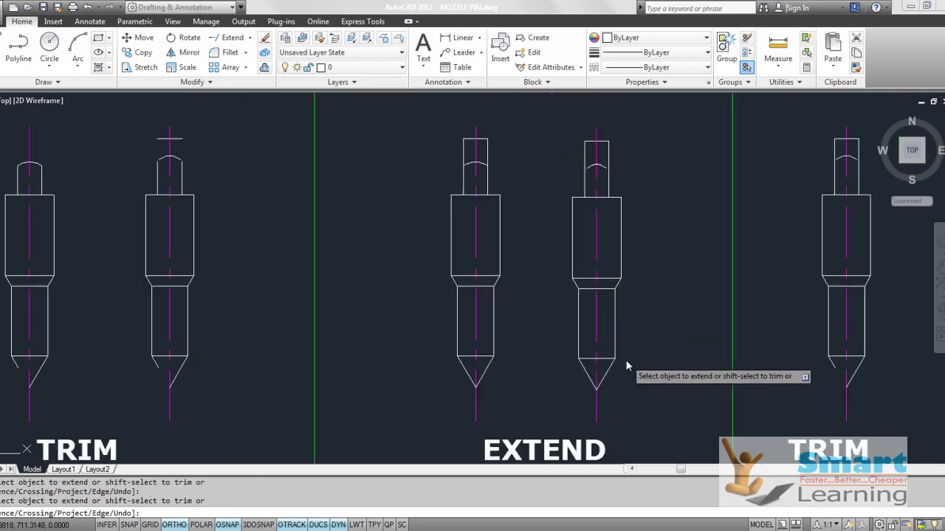
{"action": "left_click", "coordinate": [604, 309]}
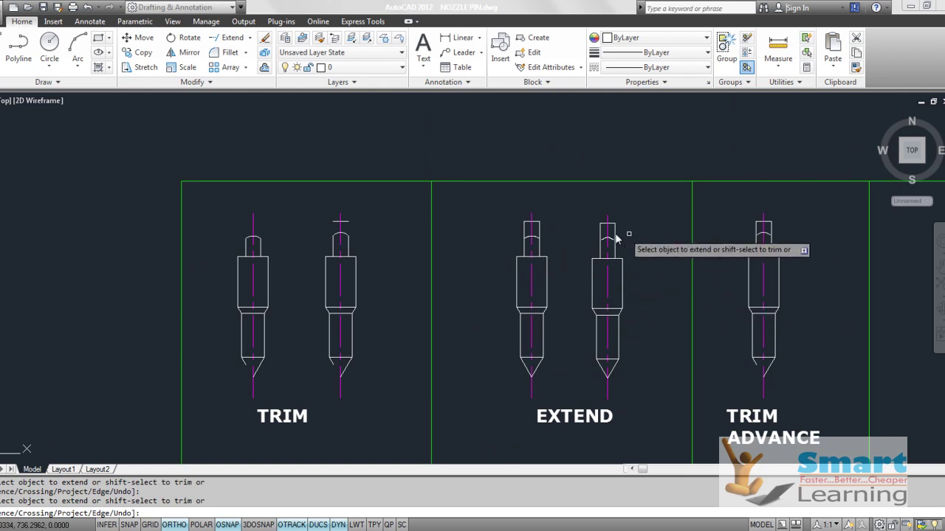
{"action": "scroll", "coordinate": [630, 236], "scroll_direction": "up", "scroll_amount": 5}
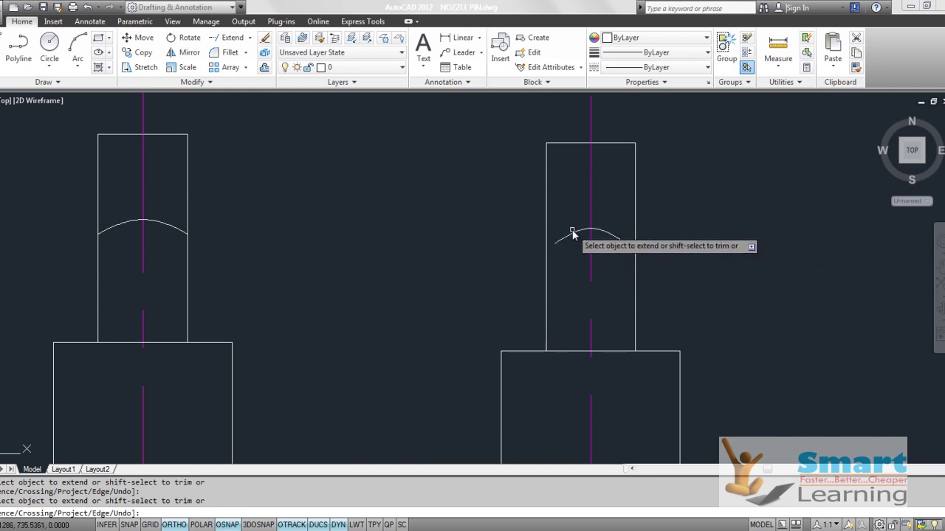
{"action": "key", "text": "Escape"}
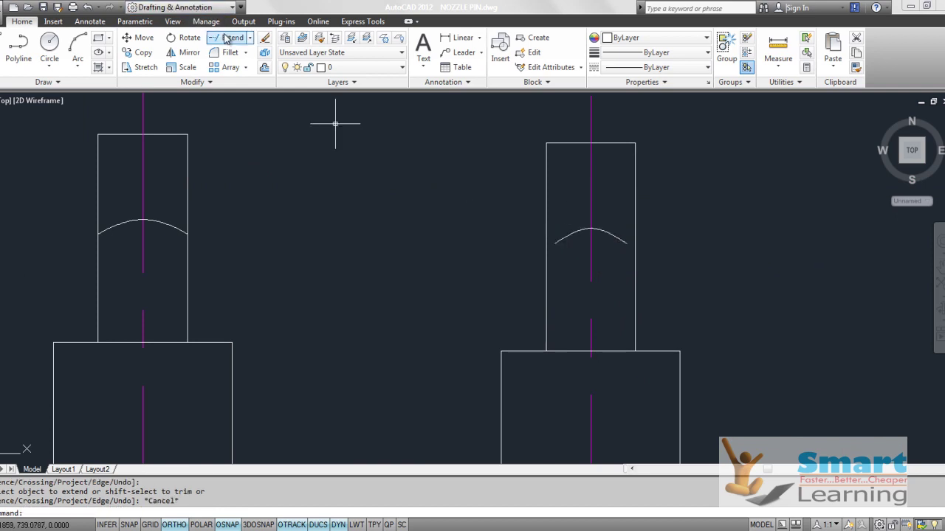
{"action": "left_click", "coordinate": [228, 37]}
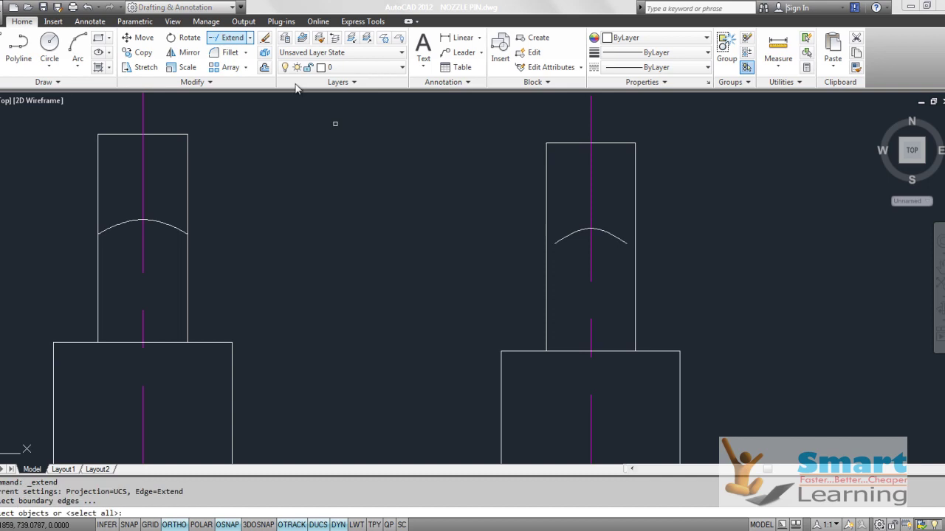
{"action": "left_click", "coordinate": [580, 232]}
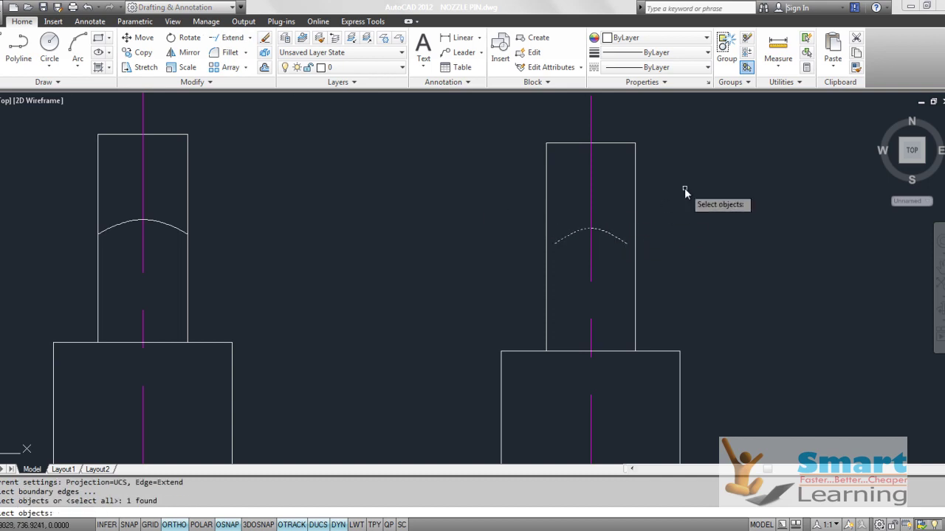
{"action": "key", "text": "Return"}
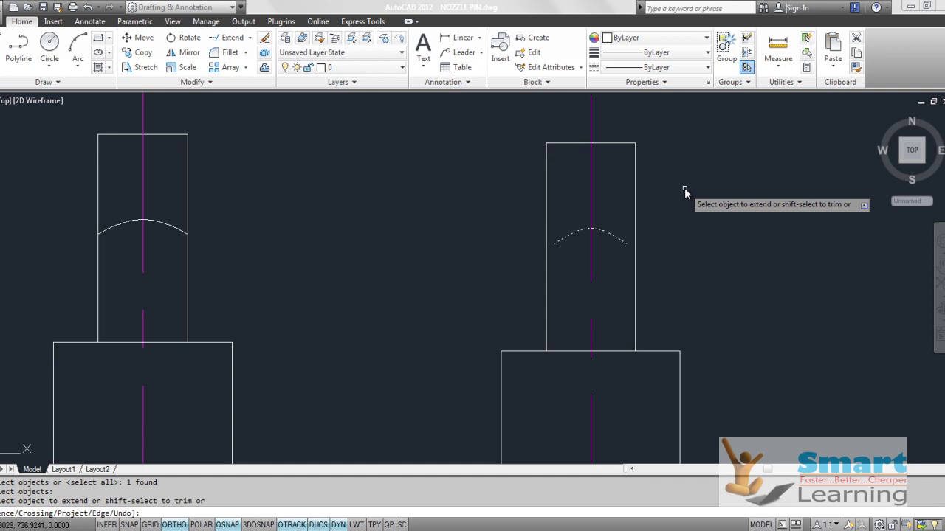
{"action": "right_click", "coordinate": [685, 191]}
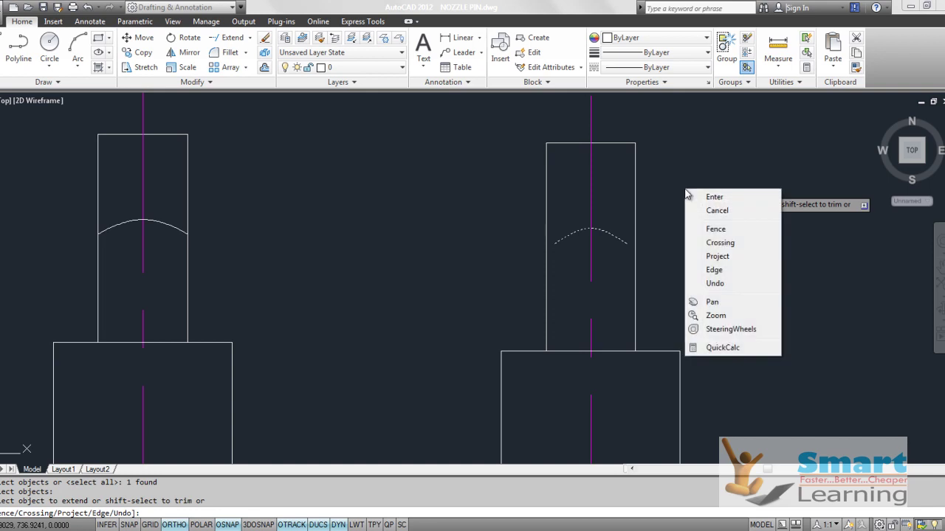
{"action": "left_click", "coordinate": [715, 270]}
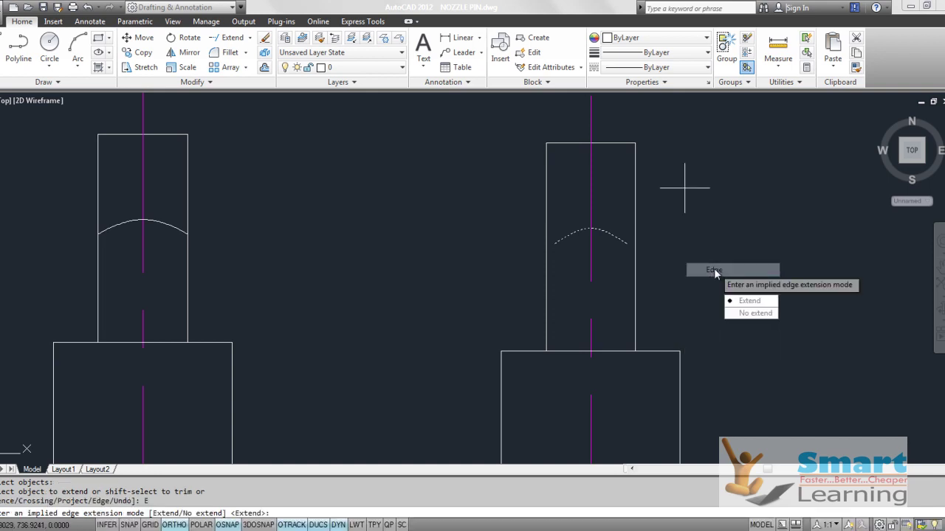
{"action": "left_click", "coordinate": [741, 301]}
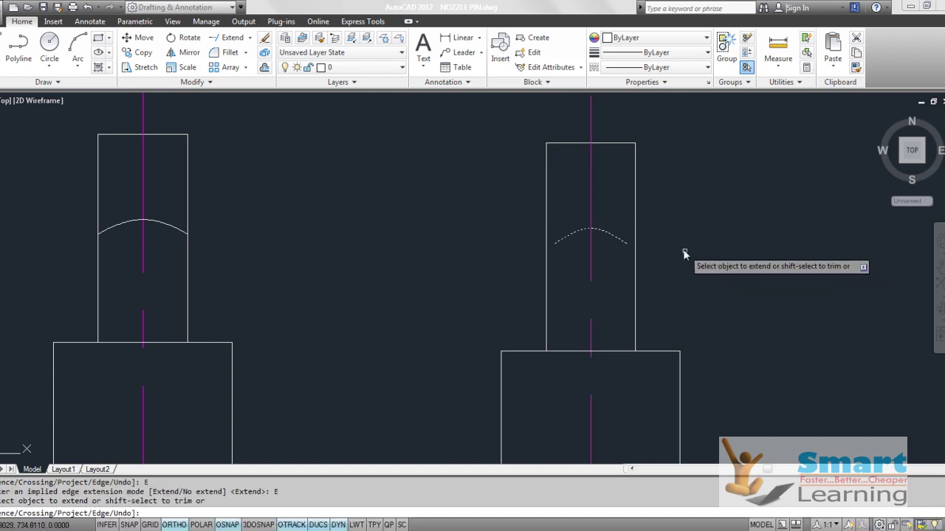
{"action": "left_click", "coordinate": [635, 211]}
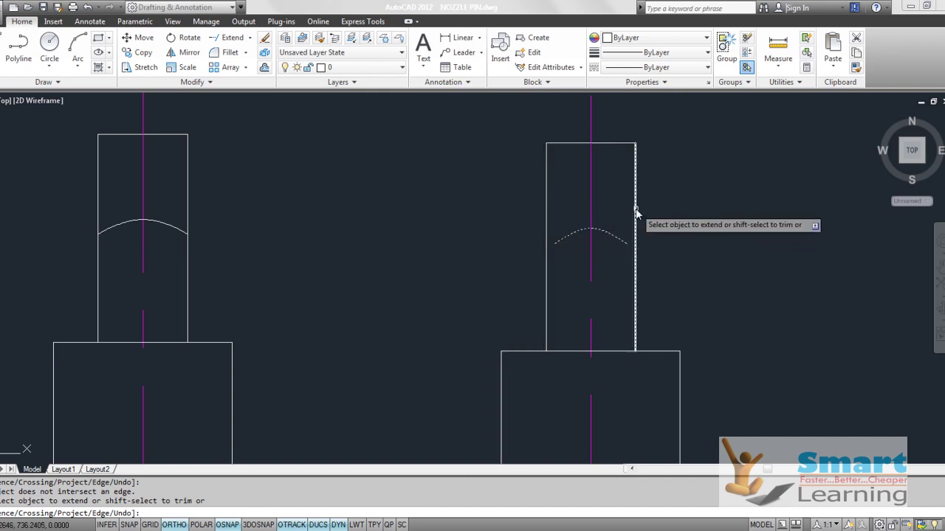
{"action": "key", "text": "Escape"}
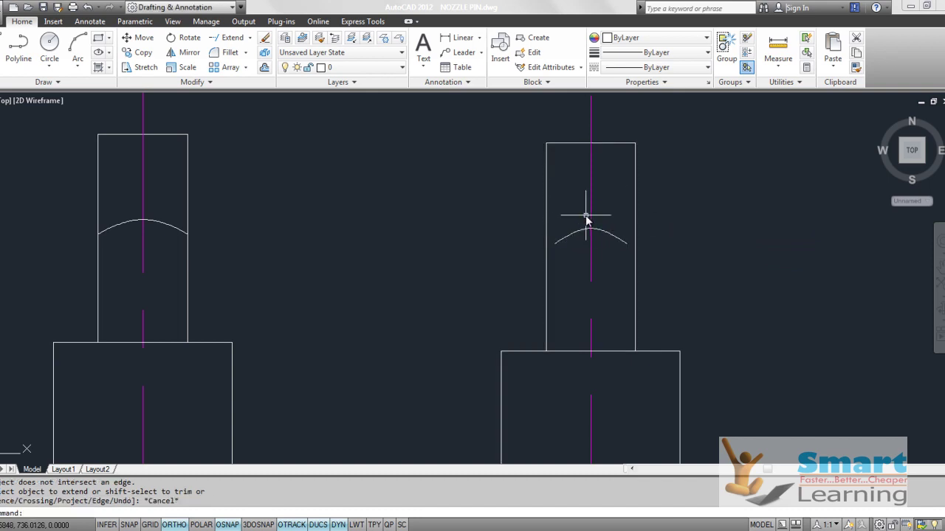
Erase the short curve inside the head of the second EXTEND pin.
{"action": "scroll", "coordinate": [588, 215], "scroll_direction": "down", "scroll_amount": 2}
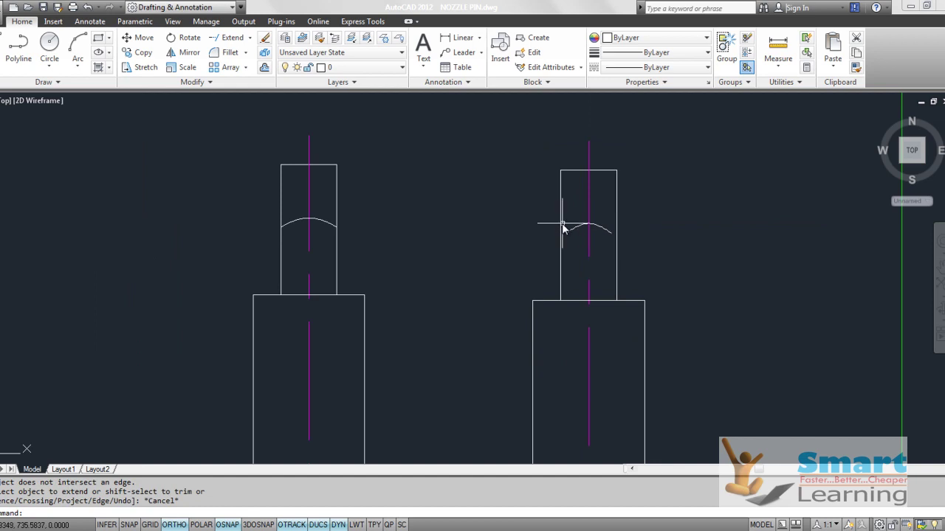
{"action": "scroll", "coordinate": [511, 223], "scroll_direction": "down", "scroll_amount": 3}
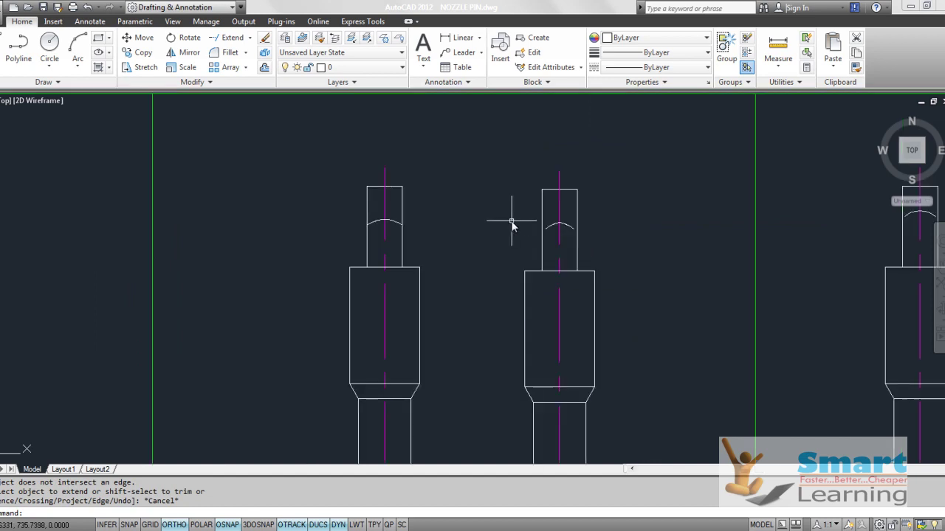
{"action": "scroll", "coordinate": [533, 228], "scroll_direction": "up", "scroll_amount": 4}
{"action": "left_click", "coordinate": [550, 219]}
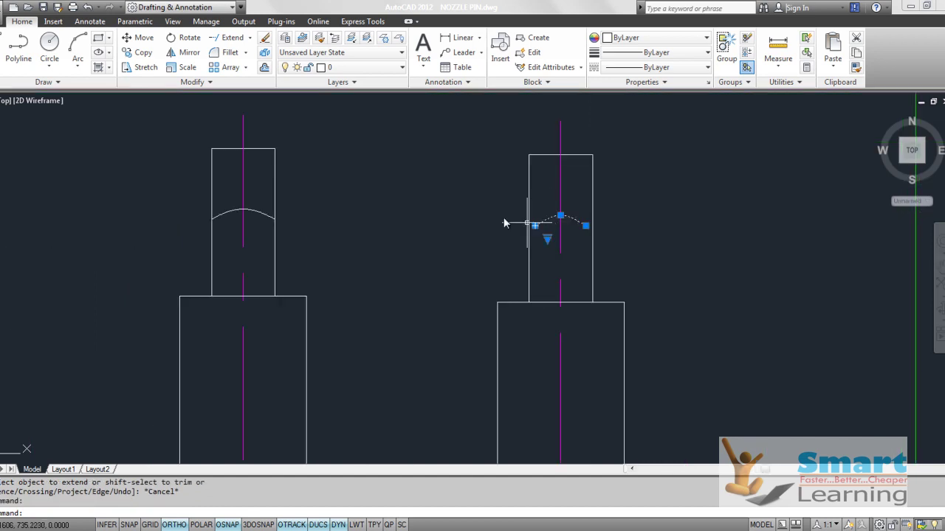
{"action": "type", "text": "E"}
{"action": "key", "text": "Return"}
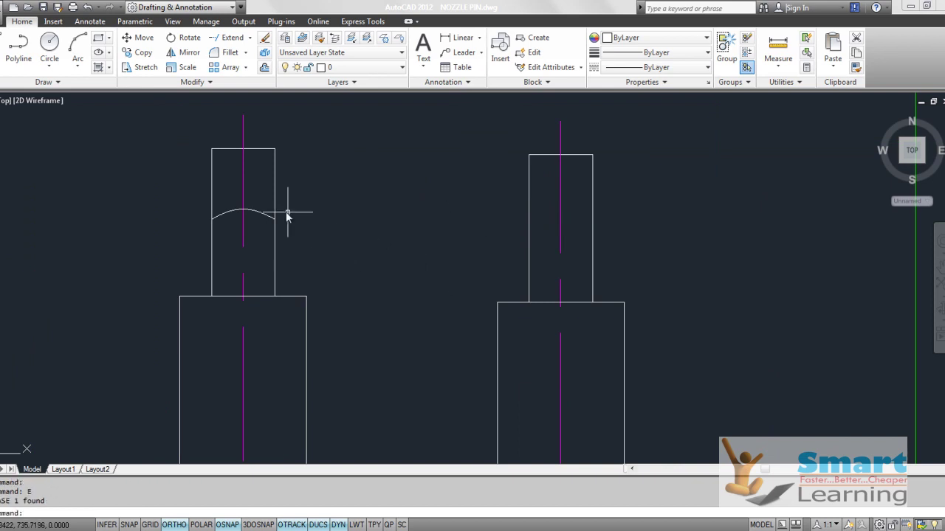
Draw a three-point arc at the head of the second EXTEND pin with Ortho off, ending short of both side lines and crossing the centreline.
{"action": "left_click", "coordinate": [260, 212]}
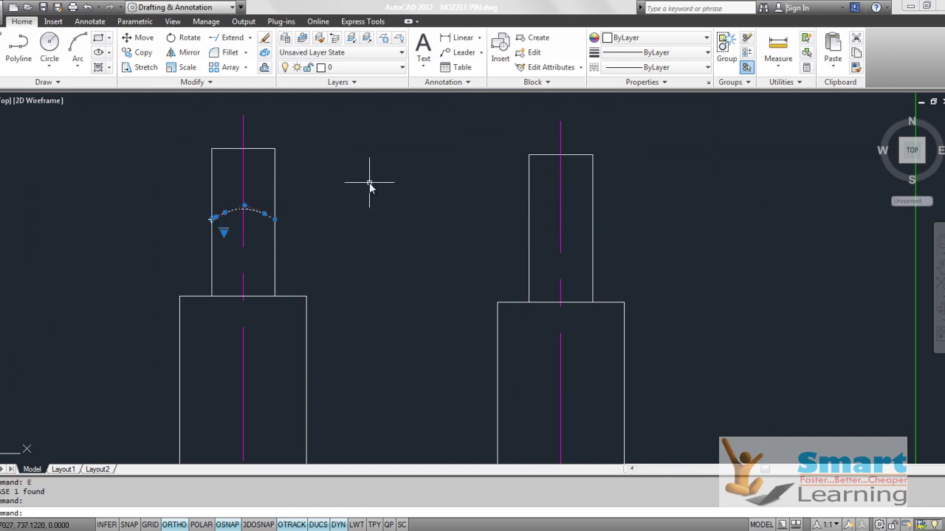
{"action": "key", "text": "Escape"}
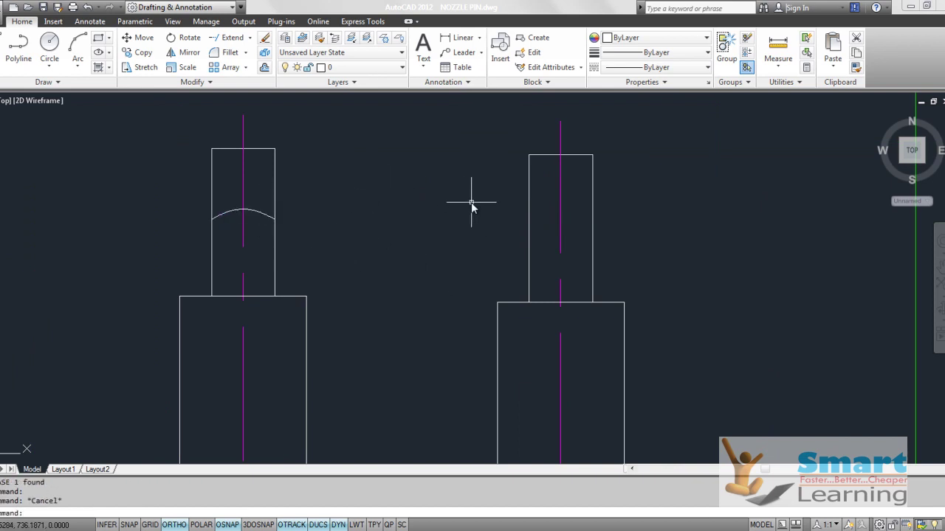
{"action": "left_click", "coordinate": [77, 45]}
{"action": "scroll", "coordinate": [537, 214], "scroll_direction": "up", "scroll_amount": 2}
{"action": "left_click", "coordinate": [534, 217]}
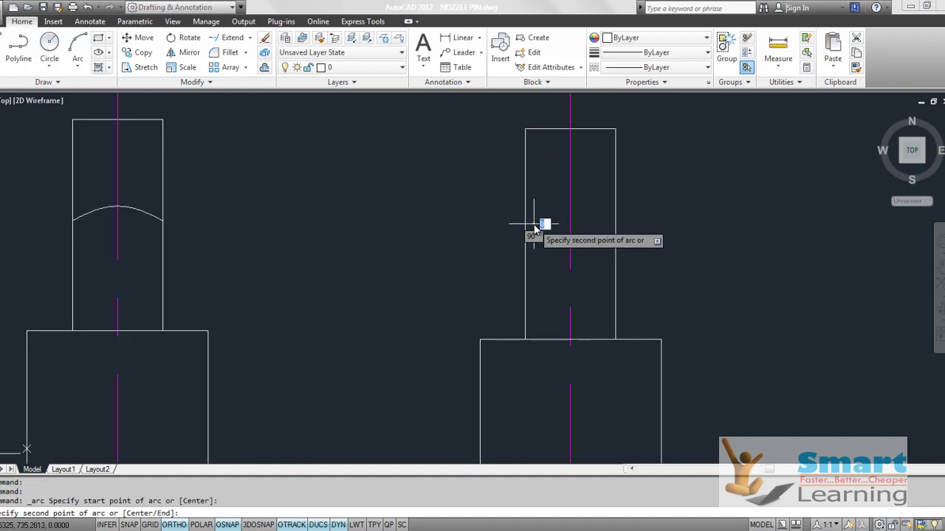
{"action": "scroll", "coordinate": [566, 213], "scroll_direction": "up", "scroll_amount": 3}
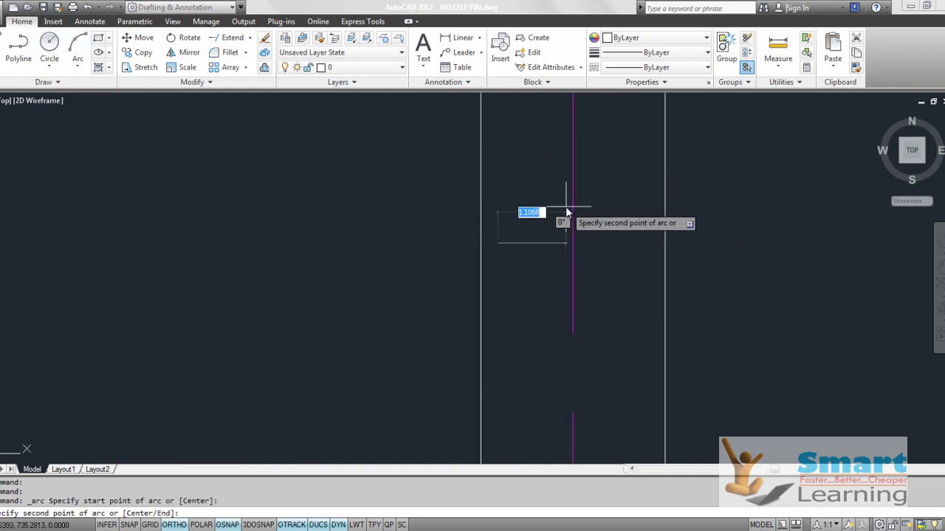
{"action": "key", "text": "F8"}
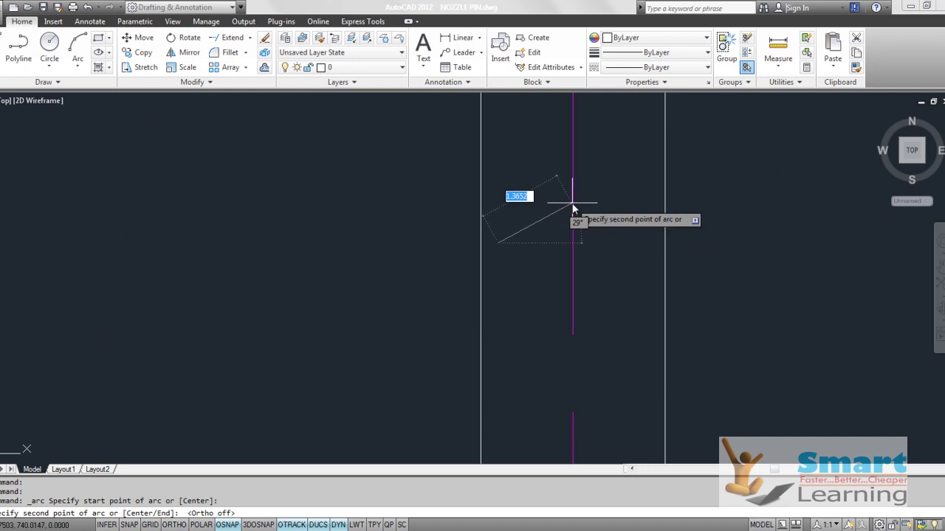
{"action": "left_click", "coordinate": [573, 207]}
{"action": "scroll", "coordinate": [637, 254], "scroll_direction": "down", "scroll_amount": 3}
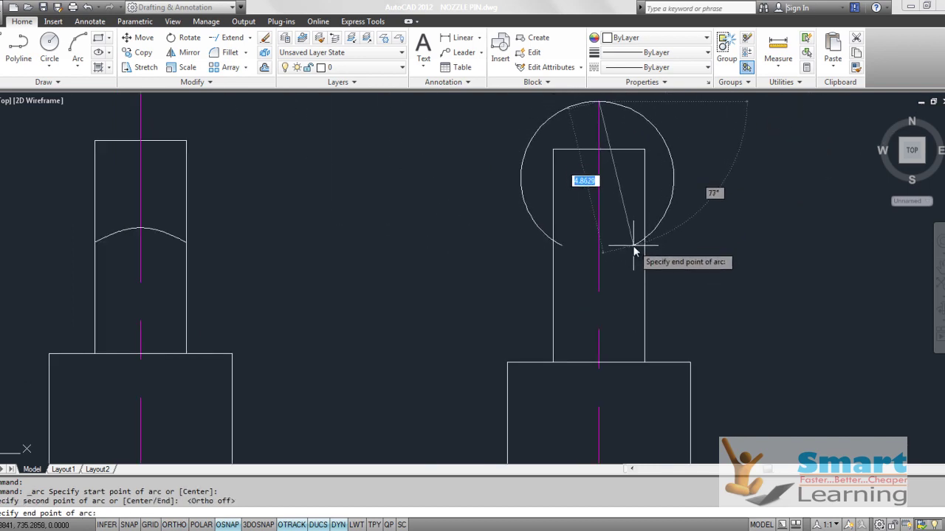
{"action": "left_click", "coordinate": [635, 248]}
Flatten the new arc into a shallow curve by stretching its midpoint down the centreline to just above its endpoints.
{"action": "scroll", "coordinate": [599, 245], "scroll_direction": "up", "scroll_amount": 3}
{"action": "scroll", "coordinate": [565, 244], "scroll_direction": "down", "scroll_amount": 2}
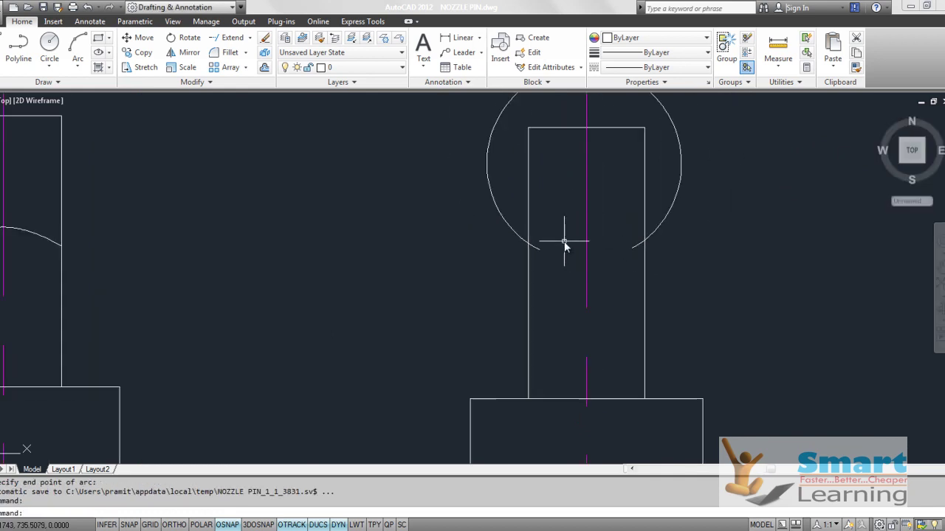
{"action": "scroll", "coordinate": [576, 246], "scroll_direction": "down", "scroll_amount": 2}
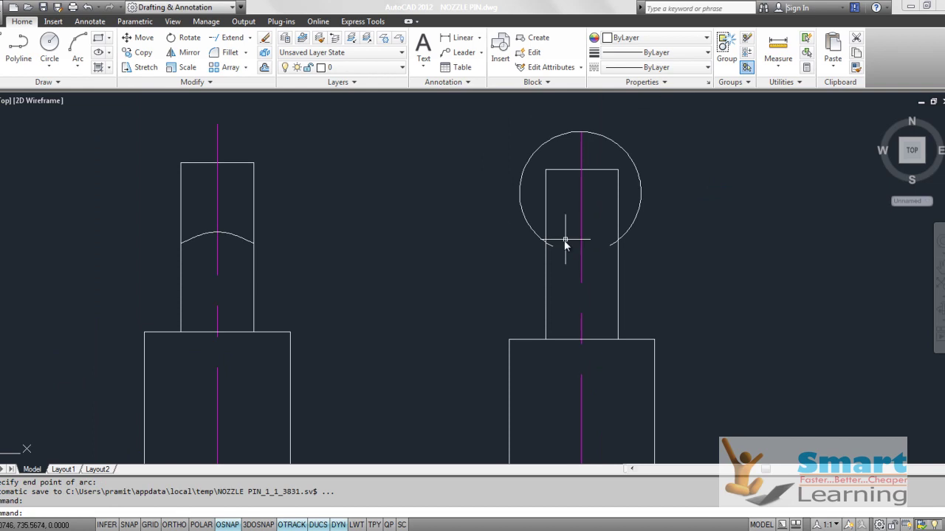
{"action": "left_click", "coordinate": [553, 246]}
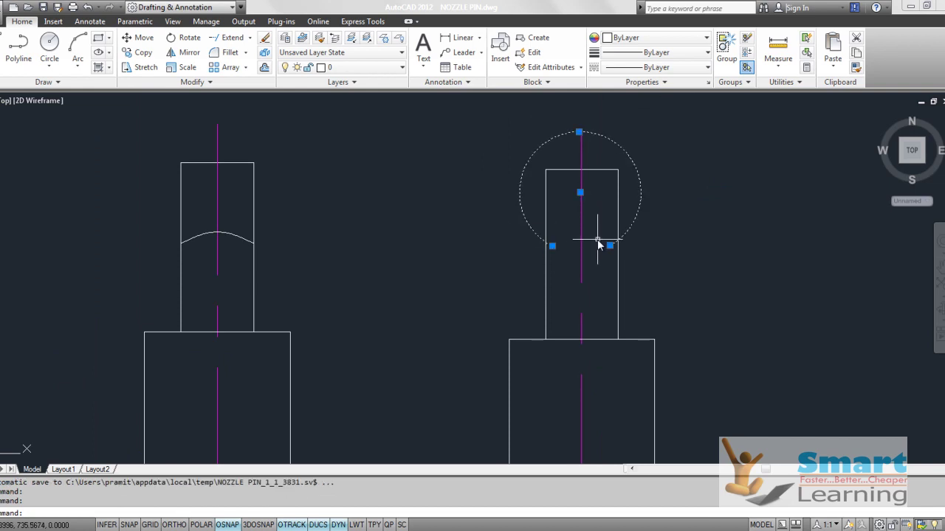
{"action": "left_click", "coordinate": [579, 133]}
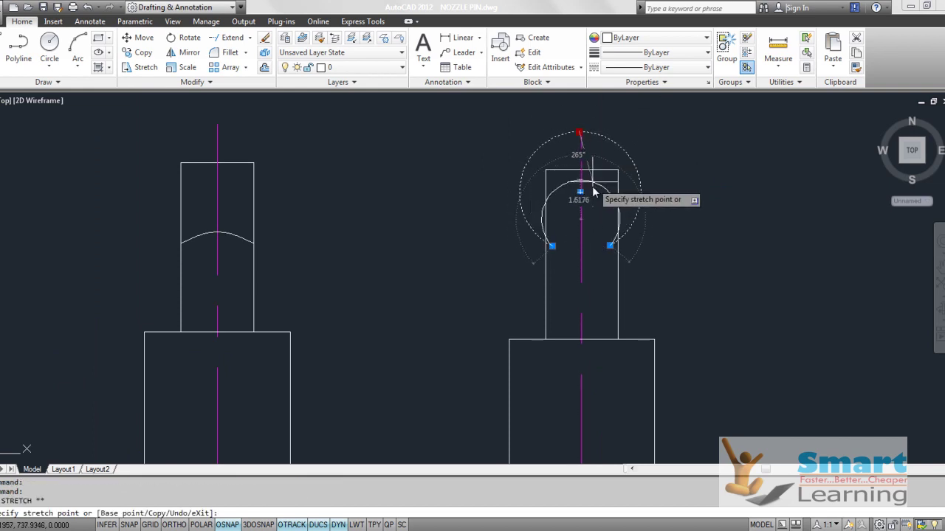
{"action": "left_click", "coordinate": [596, 238]}
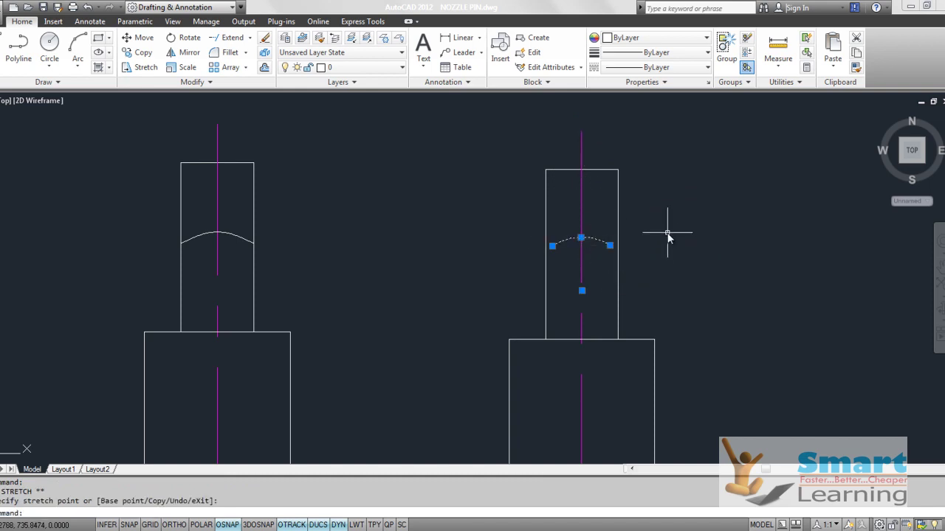
{"action": "key", "text": "Escape"}
{"action": "scroll", "coordinate": [583, 244], "scroll_direction": "up", "scroll_amount": 2}
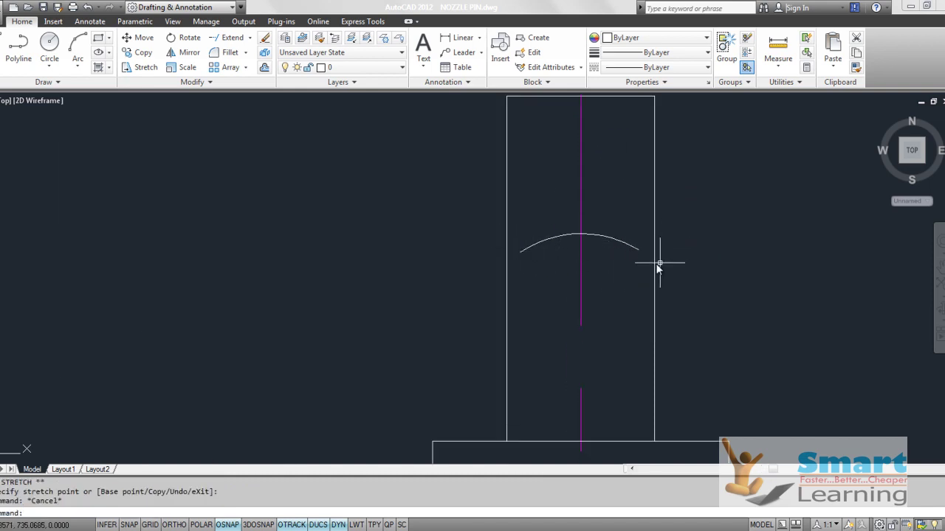
Using Extend with the arc as boundary and Edge mode Extend, trim both head side lines of the second EXTEND pin above the arc.
{"action": "scroll", "coordinate": [605, 249], "scroll_direction": "down", "scroll_amount": 1}
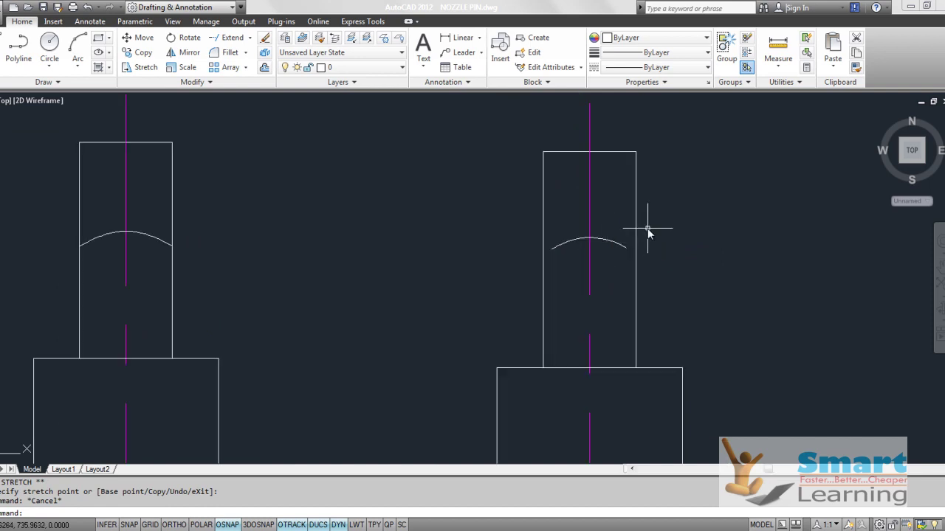
{"action": "type", "text": "ex"}
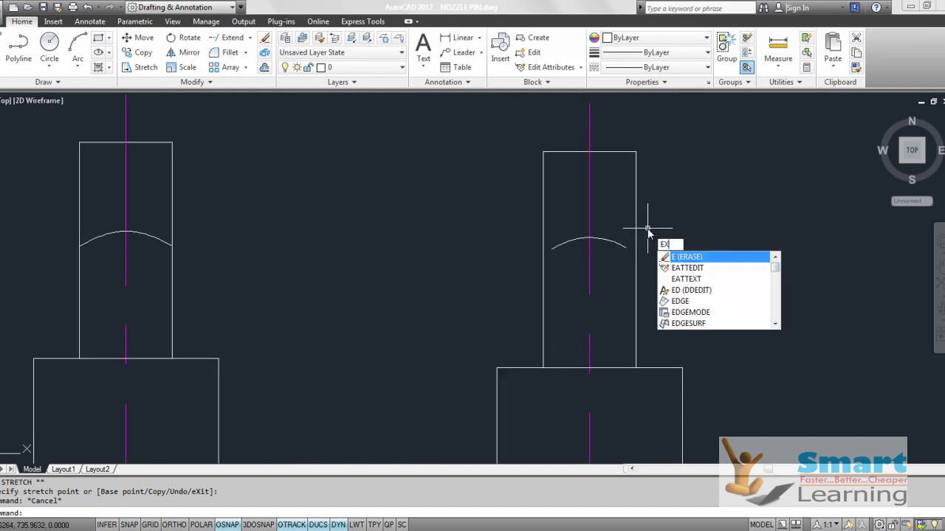
{"action": "key", "text": "Return"}
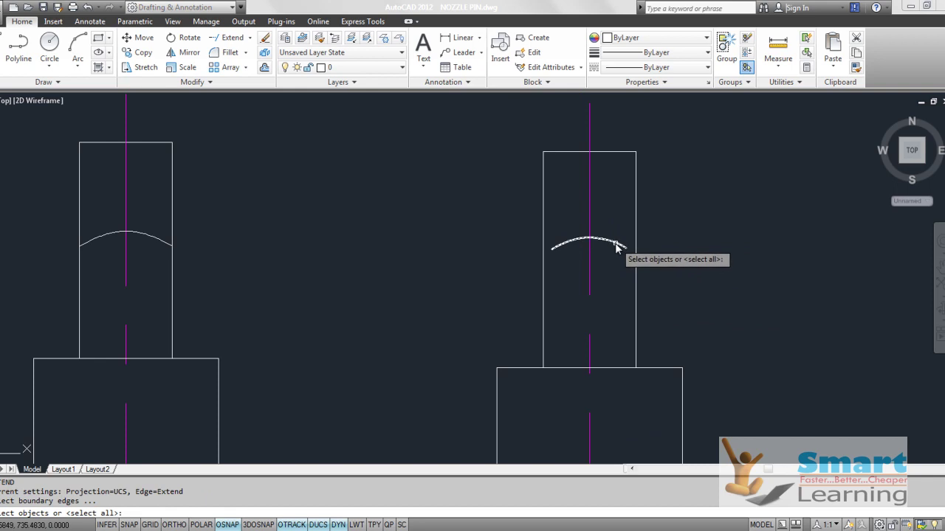
{"action": "left_click", "coordinate": [616, 248]}
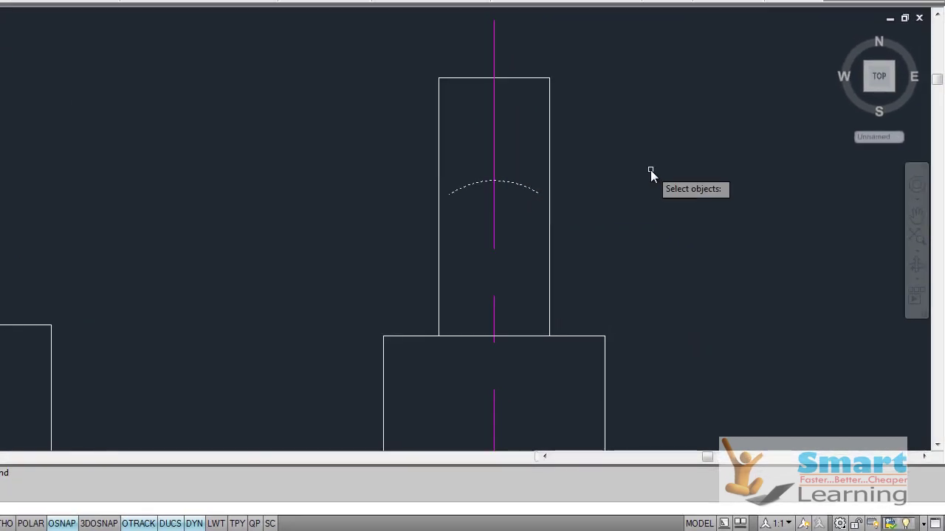
{"action": "right_click", "coordinate": [650, 172]}
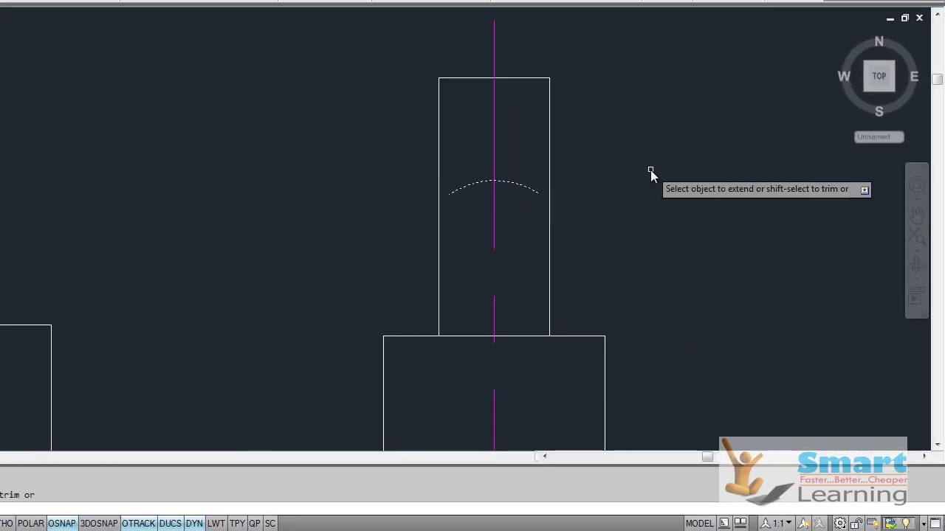
{"action": "right_click", "coordinate": [649, 170]}
{"action": "left_click", "coordinate": [685, 268]}
{"action": "left_click", "coordinate": [719, 305]}
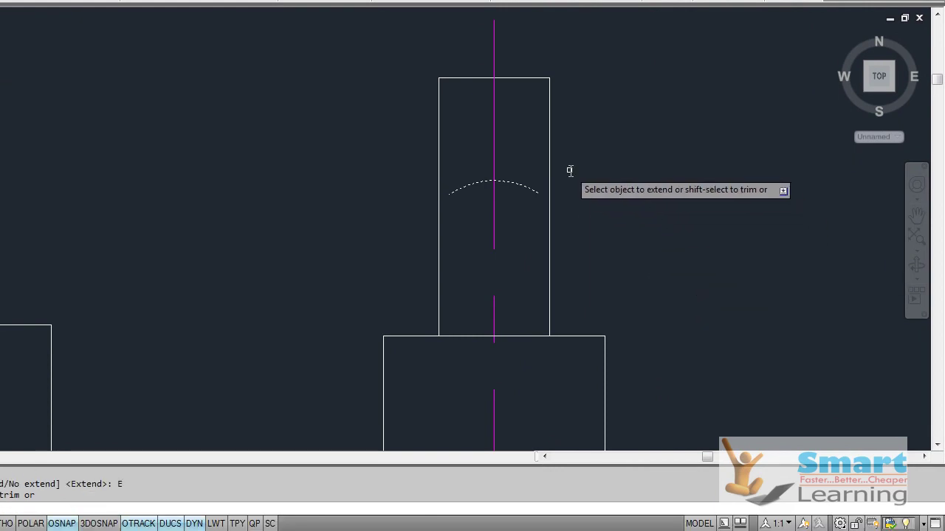
{"action": "left_click", "coordinate": [550, 150], "text": "shift"}
{"action": "left_click", "coordinate": [439, 154], "text": "shift"}
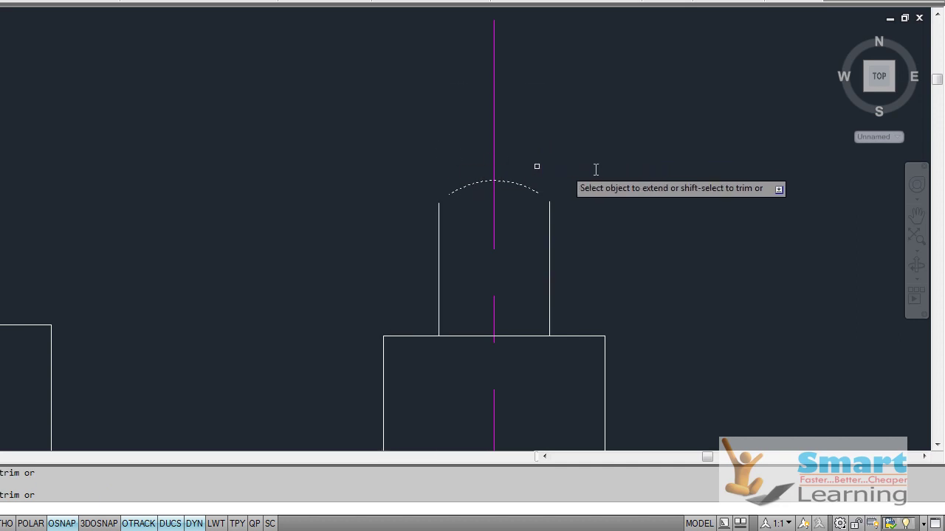
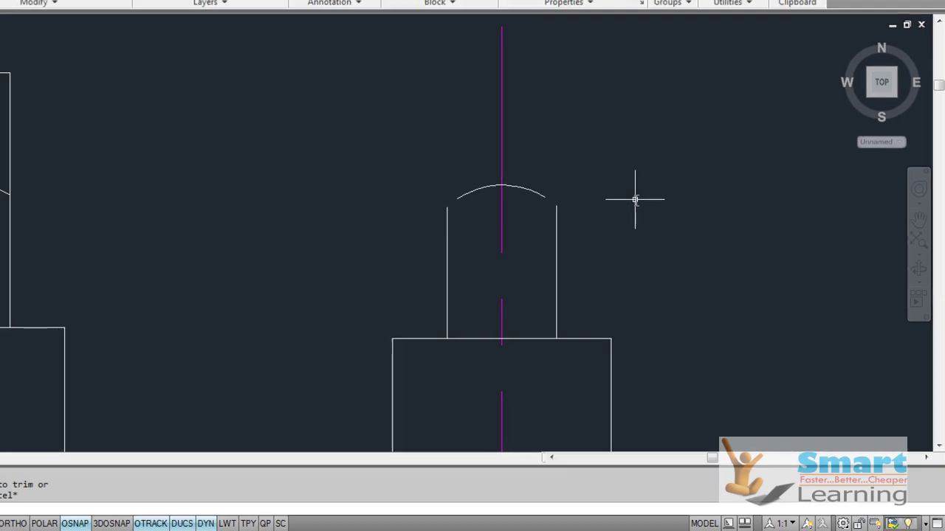
Using Trim with the right tip line as cutting edge, extend the short left tip line of the second TRIM pin to the point.
{"action": "scroll", "coordinate": [629, 195], "scroll_direction": "down", "scroll_amount": 2}
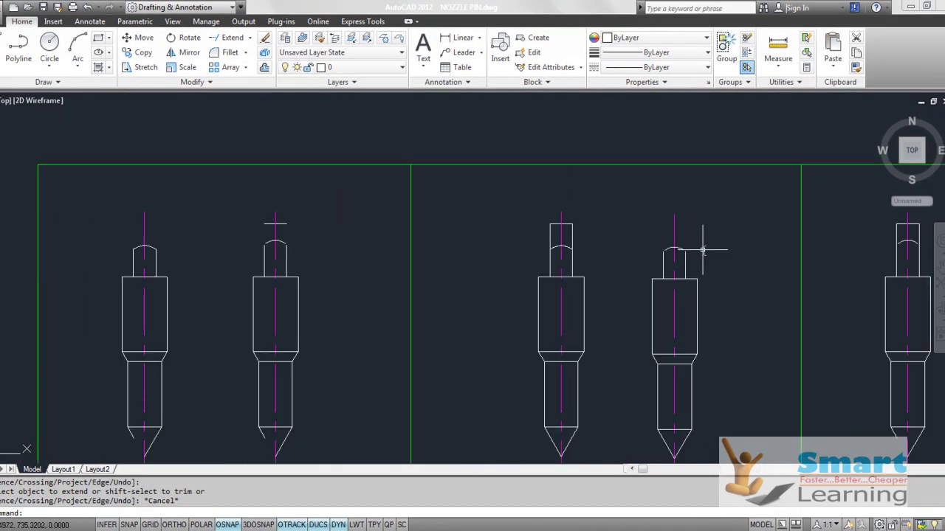
{"action": "scroll", "coordinate": [702, 250], "scroll_direction": "down", "scroll_amount": 2}
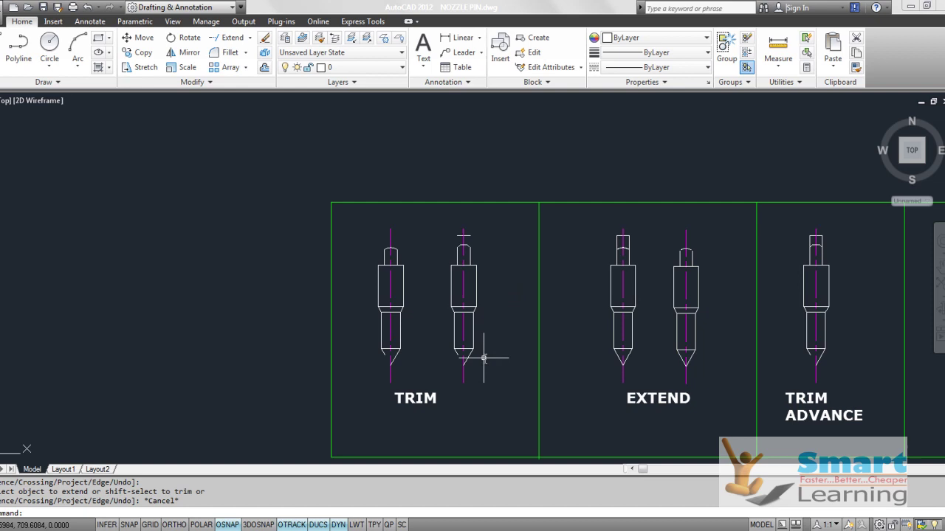
{"action": "scroll", "coordinate": [480, 317], "scroll_direction": "up", "scroll_amount": 1}
{"action": "scroll", "coordinate": [460, 323], "scroll_direction": "up", "scroll_amount": 5}
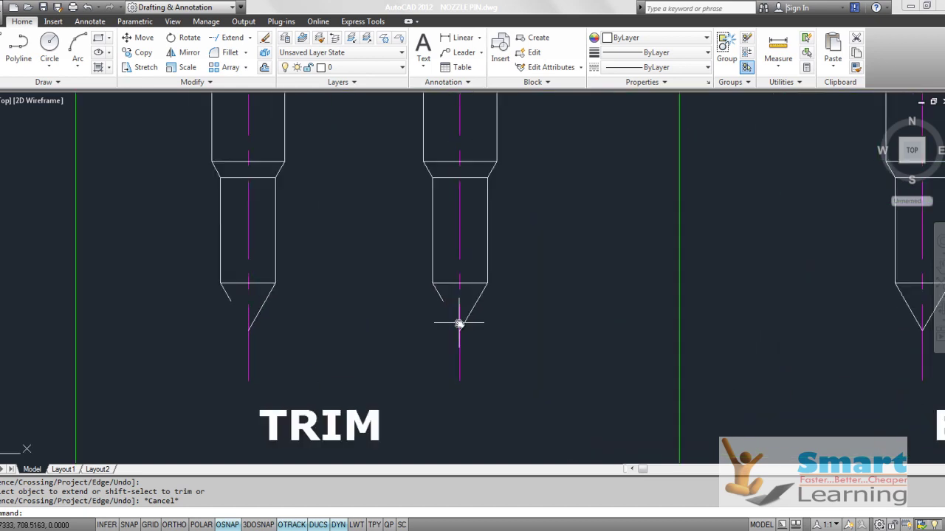
{"action": "scroll", "coordinate": [458, 323], "scroll_direction": "down", "scroll_amount": 2}
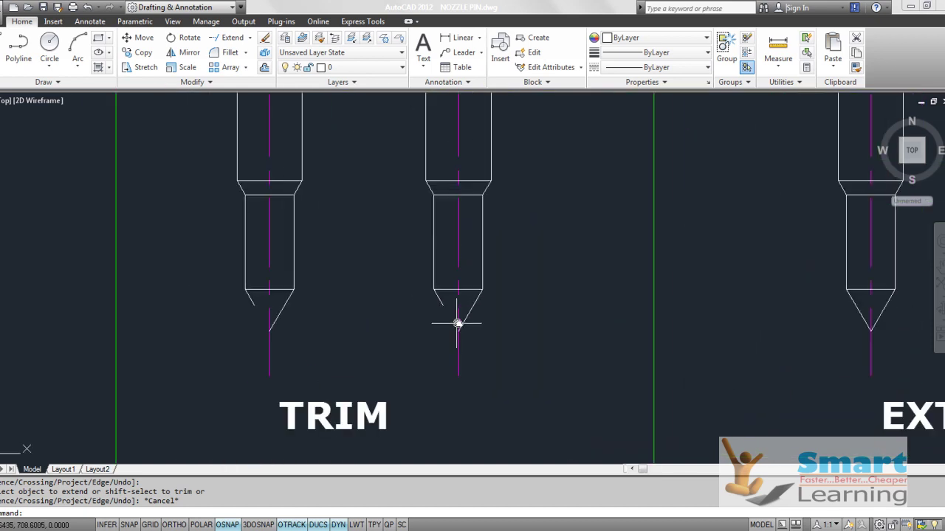
{"action": "scroll", "coordinate": [324, 249], "scroll_direction": "down", "scroll_amount": 2}
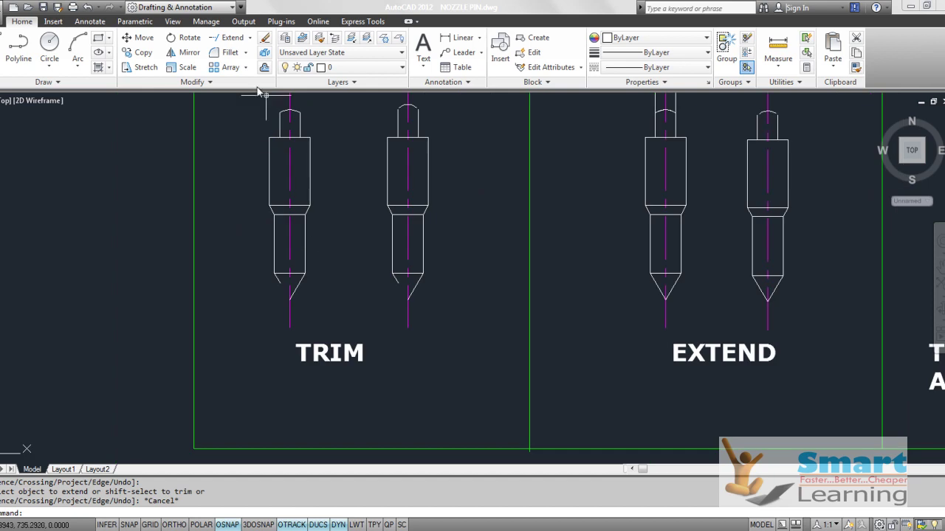
{"action": "left_click", "coordinate": [249, 38]}
{"action": "left_click", "coordinate": [241, 59]}
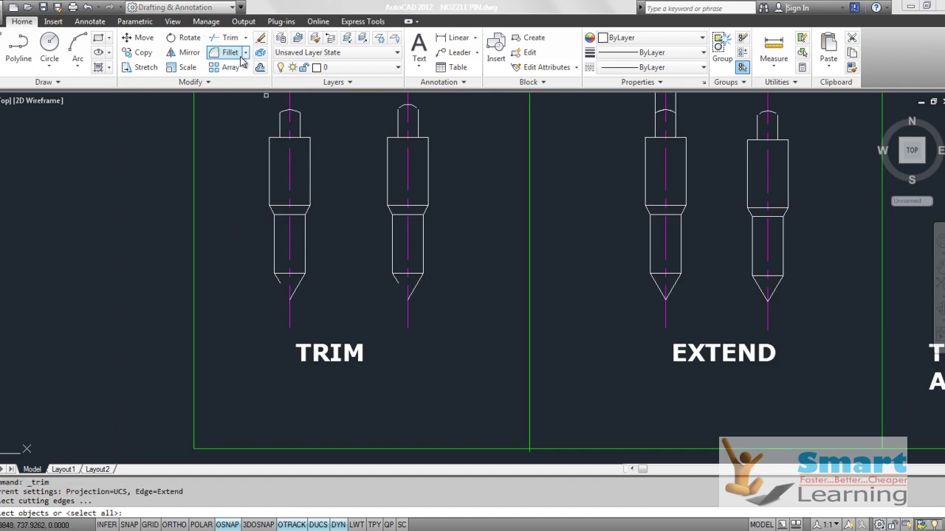
{"action": "scroll", "coordinate": [412, 287], "scroll_direction": "up", "scroll_amount": 3}
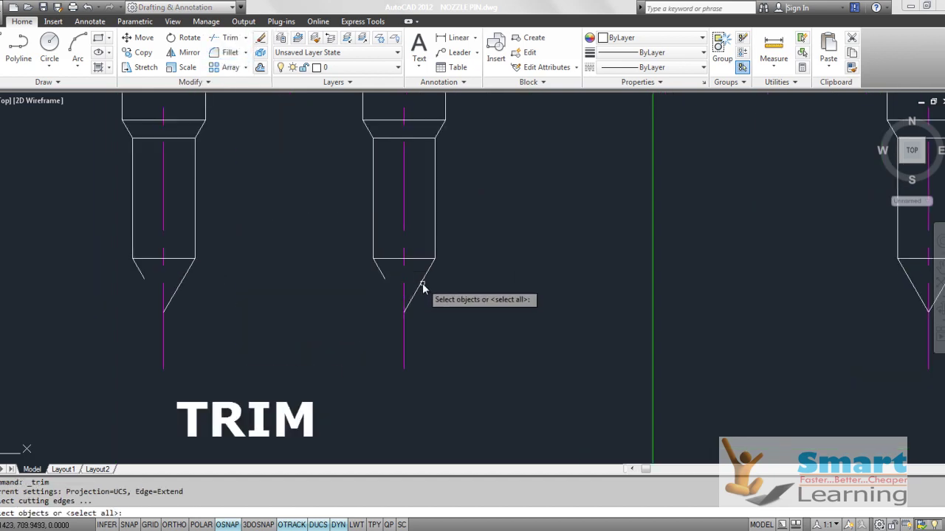
{"action": "left_click", "coordinate": [423, 287]}
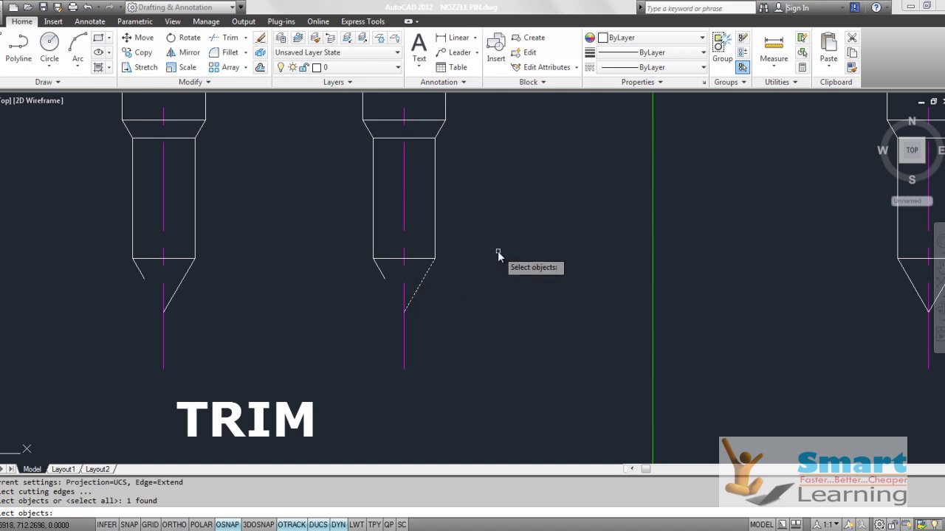
{"action": "key", "text": "Return"}
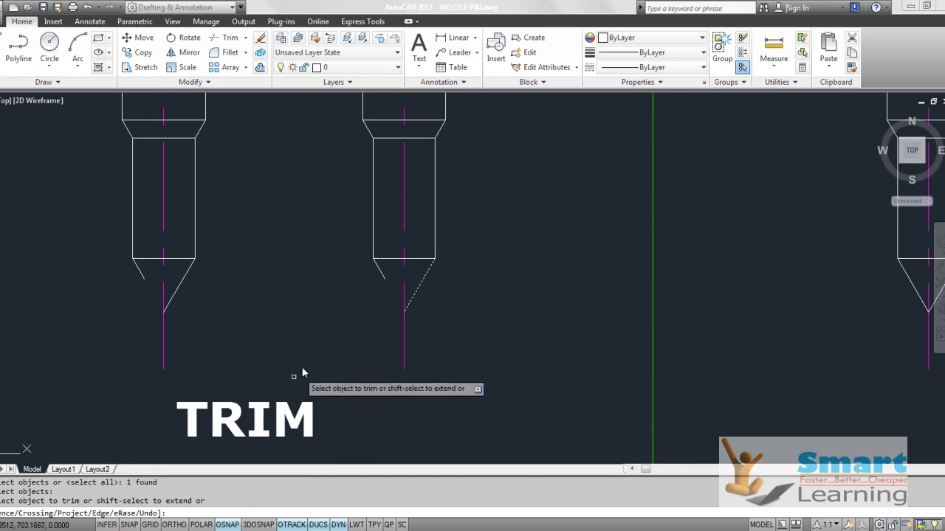
{"action": "left_click", "coordinate": [383, 281], "text": "shift"}
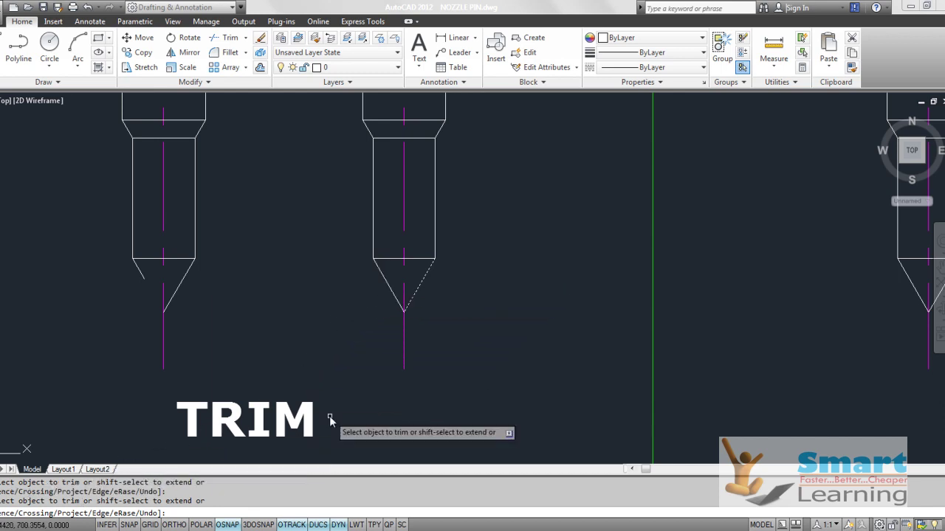
{"action": "key", "text": "Escape"}
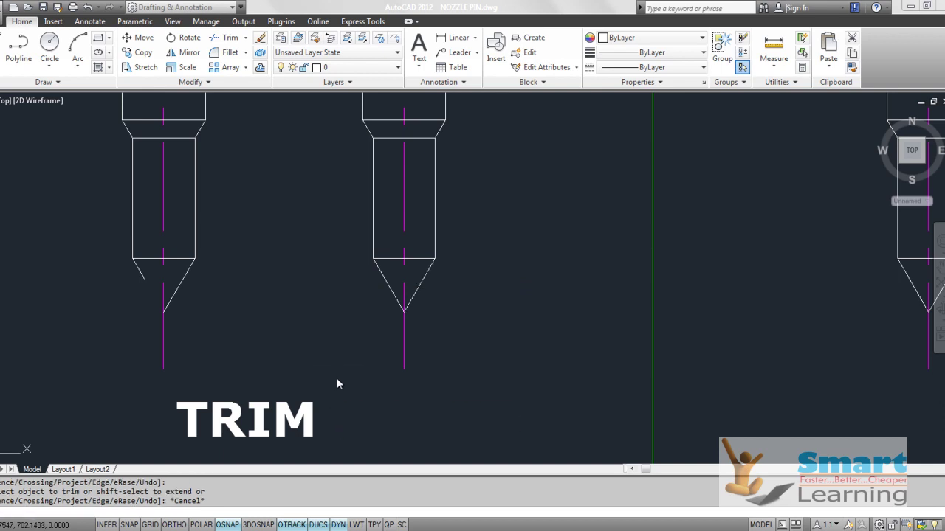
Look over the practice panels and examine the pin in the TRIM ADVANCE section.
{"action": "scroll", "coordinate": [337, 375], "scroll_direction": "down", "scroll_amount": 5}
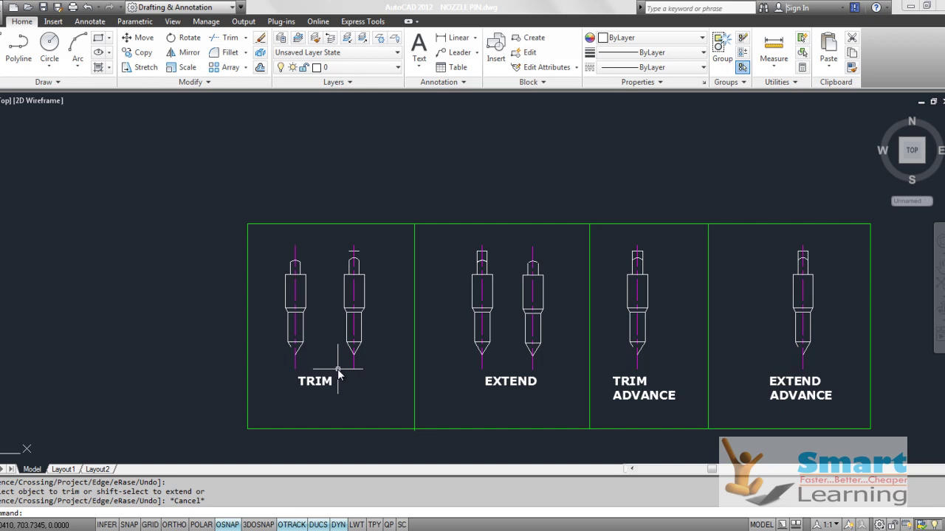
{"action": "scroll", "coordinate": [507, 369], "scroll_direction": "up", "scroll_amount": 2}
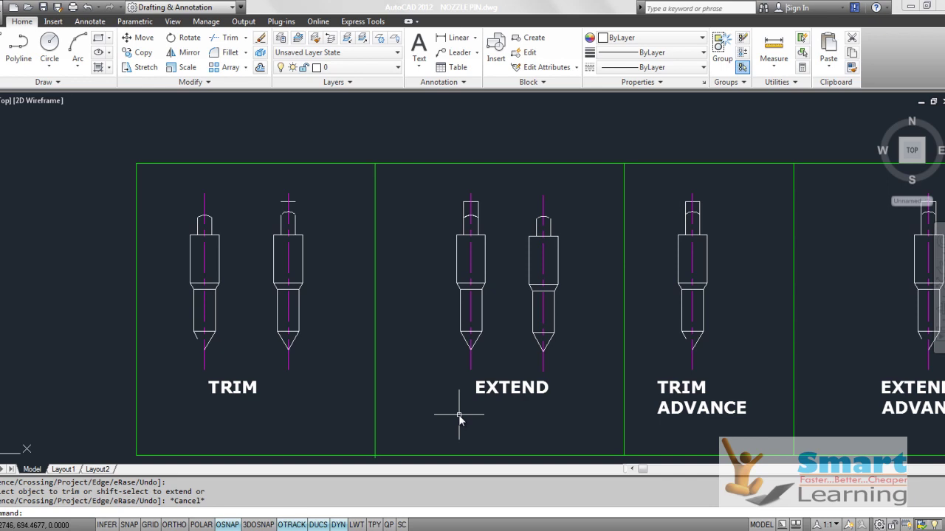
{"action": "middle_click_drag", "start_coordinate": [569, 386], "coordinate": [338, 350]}
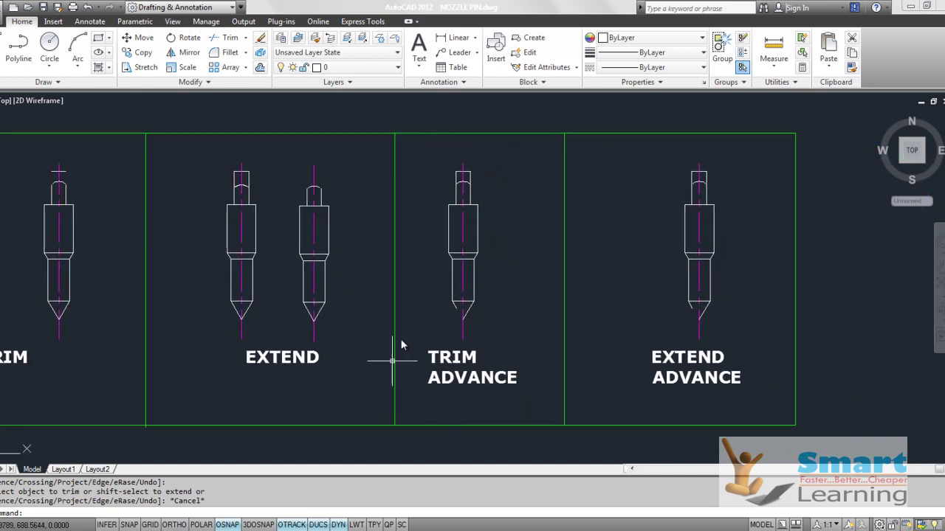
{"action": "scroll", "coordinate": [472, 408], "scroll_direction": "up", "scroll_amount": 3}
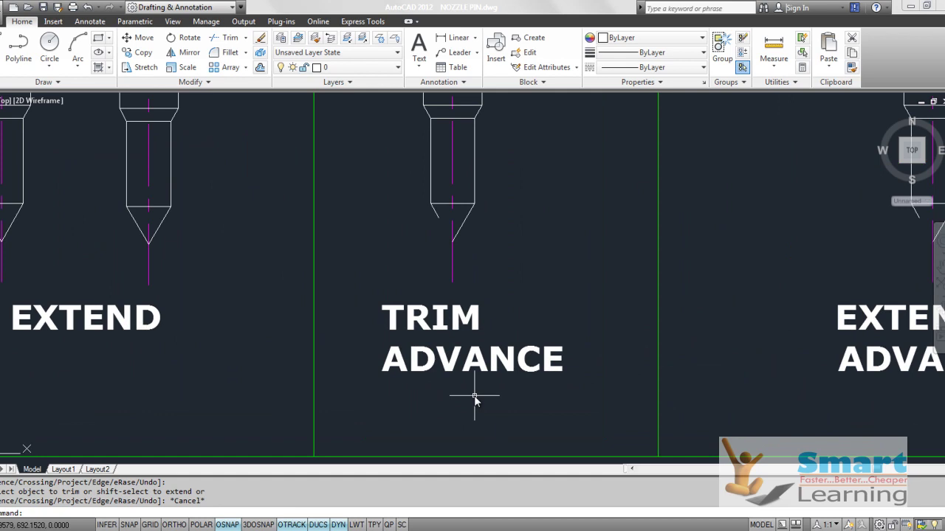
{"action": "scroll", "coordinate": [475, 400], "scroll_direction": "down", "scroll_amount": 2}
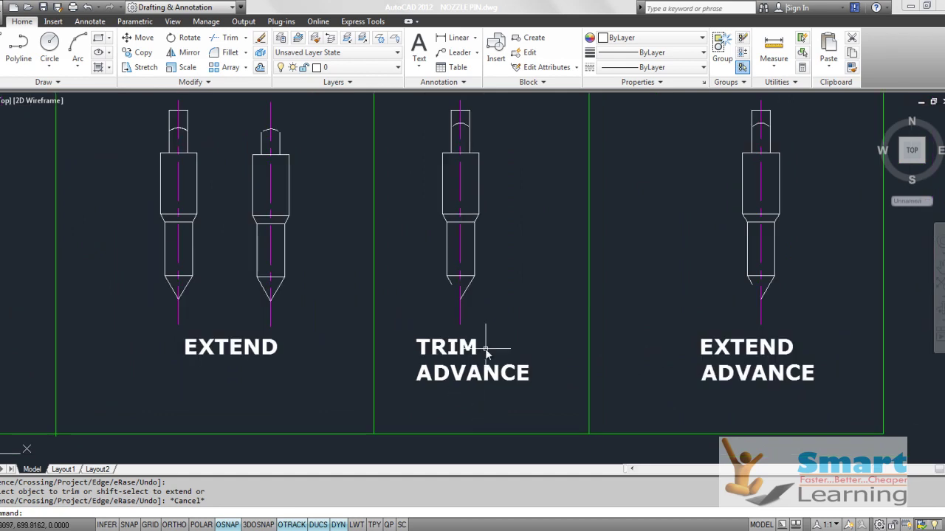
{"action": "scroll", "coordinate": [486, 352], "scroll_direction": "down", "scroll_amount": 2}
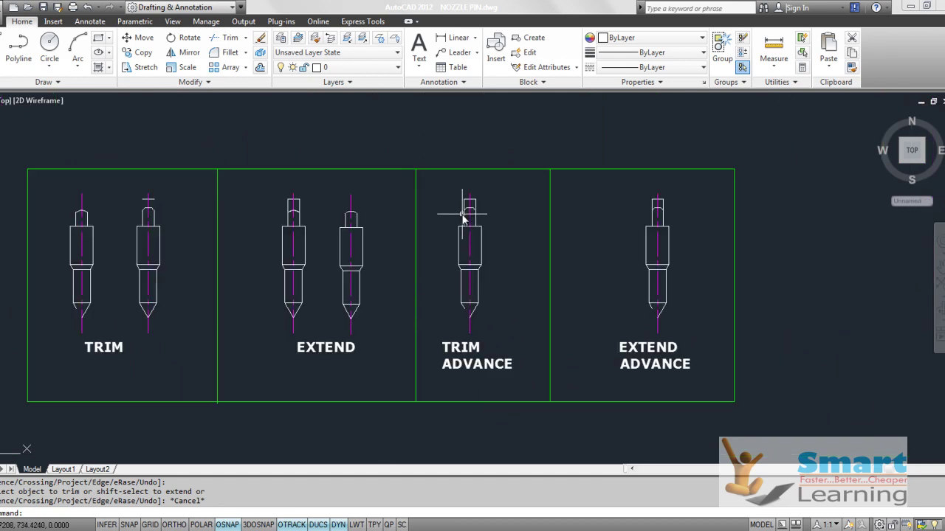
{"action": "scroll", "coordinate": [465, 211], "scroll_direction": "up", "scroll_amount": 2}
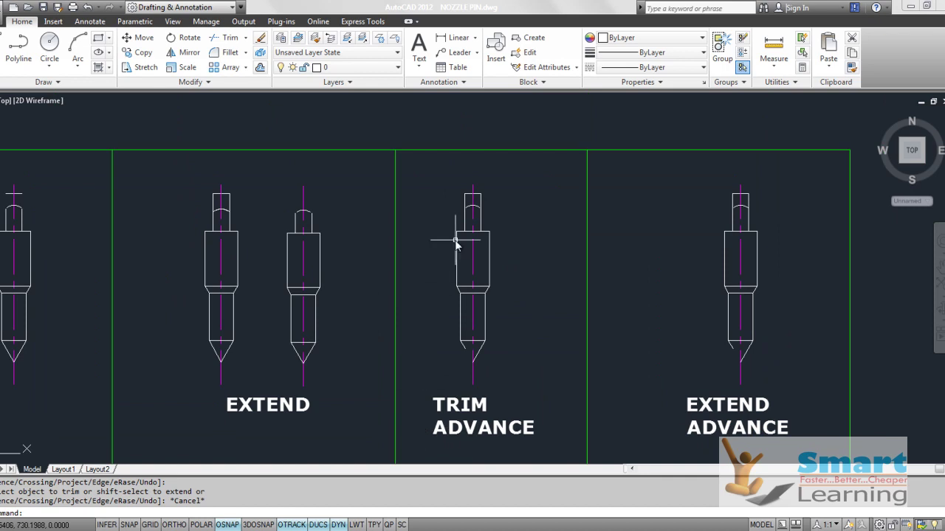
{"action": "scroll", "coordinate": [468, 204], "scroll_direction": "up", "scroll_amount": 2}
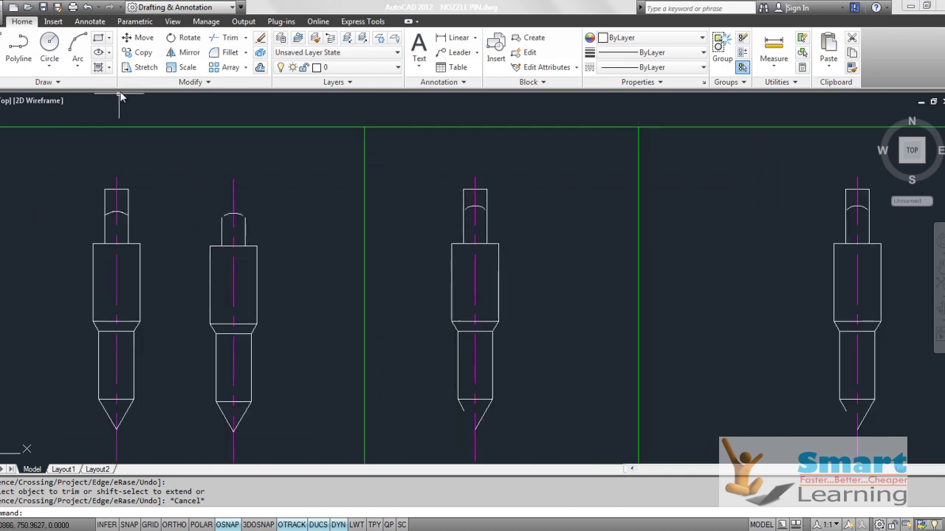
Switch the drawing to the SW Isometric view.
{"action": "left_click", "coordinate": [172, 22]}
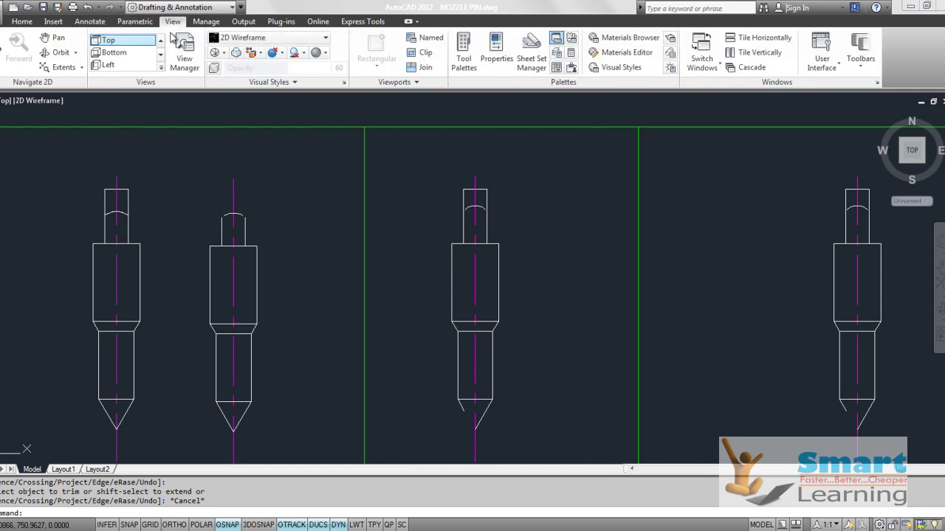
{"action": "left_click", "coordinate": [160, 67]}
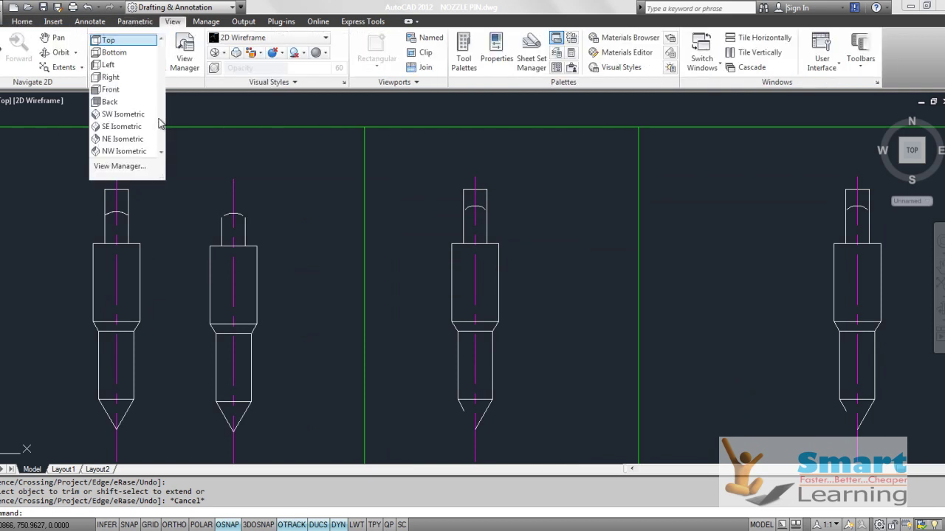
{"action": "left_click", "coordinate": [118, 115]}
Examine the TRIM ADVANCE pin in 3D, comparing the position of its head outline with the arc and body.
{"action": "scroll", "coordinate": [467, 206], "scroll_direction": "up", "scroll_amount": 3}
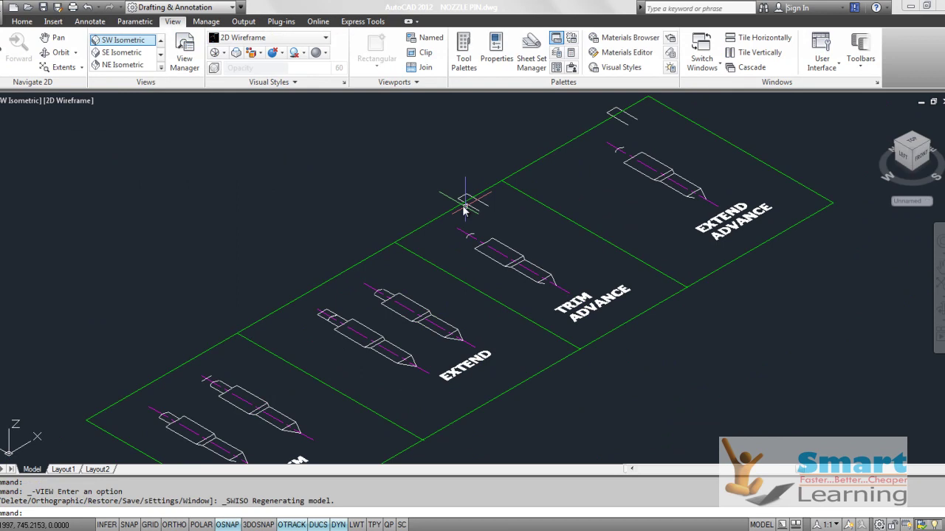
{"action": "scroll", "coordinate": [474, 208], "scroll_direction": "up", "scroll_amount": 2}
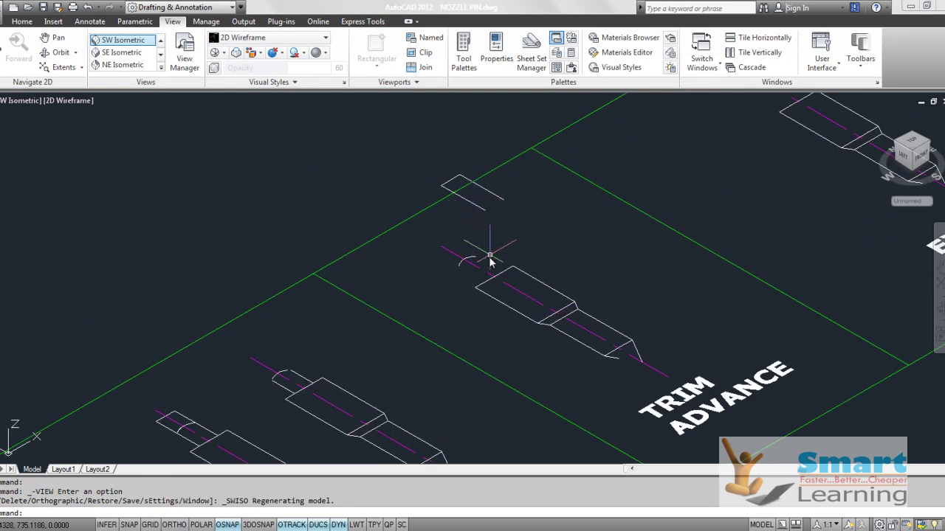
{"action": "scroll", "coordinate": [480, 251], "scroll_direction": "down", "scroll_amount": 1}
{"action": "scroll", "coordinate": [436, 209], "scroll_direction": "up", "scroll_amount": 2}
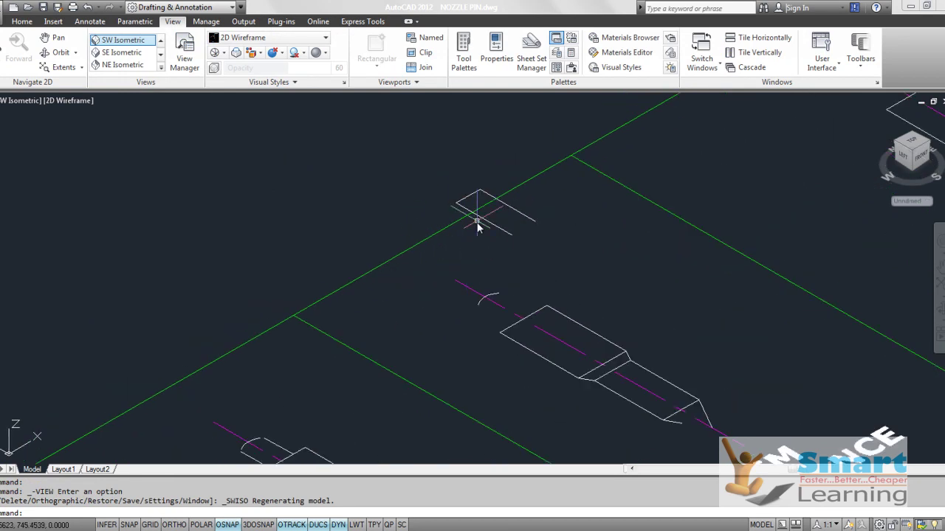
{"action": "scroll", "coordinate": [450, 214], "scroll_direction": "down", "scroll_amount": 3}
{"action": "scroll", "coordinate": [483, 233], "scroll_direction": "up", "scroll_amount": 2}
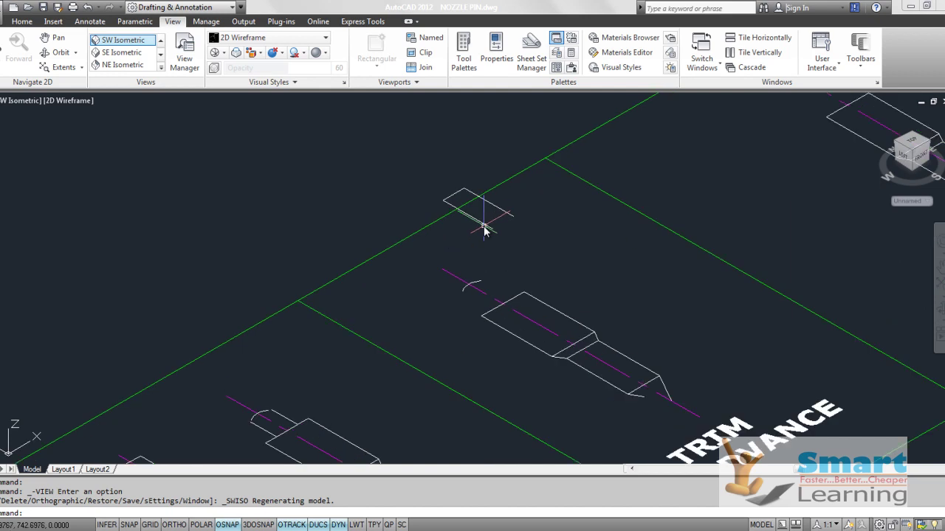
{"action": "scroll", "coordinate": [487, 246], "scroll_direction": "down", "scroll_amount": 1}
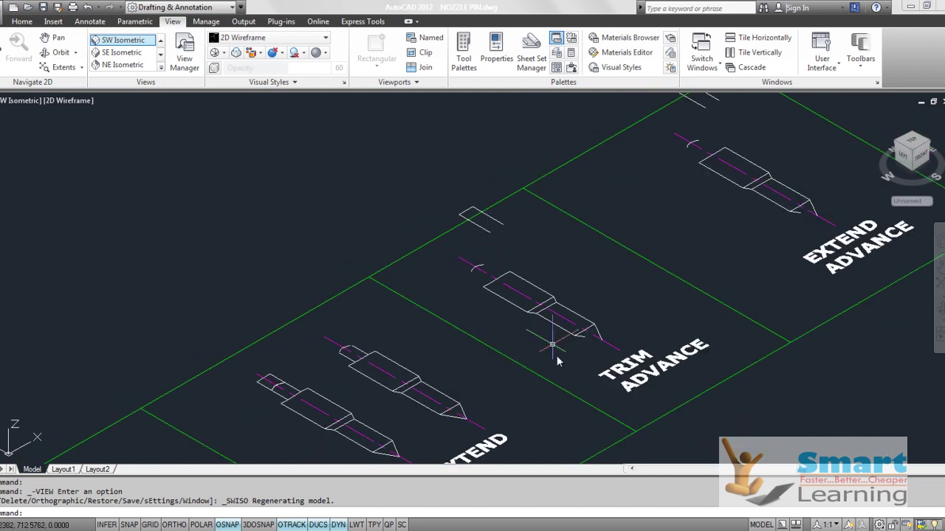
{"action": "scroll", "coordinate": [481, 252], "scroll_direction": "up", "scroll_amount": 2}
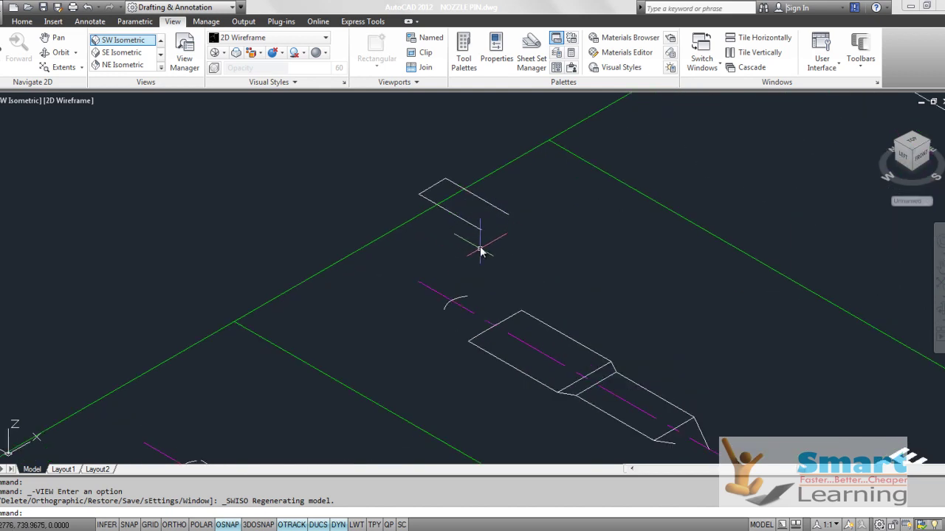
Highlight the TRIM ADVANCE pin's raised head side line and the arc in turn to compare their positions.
{"action": "left_click", "coordinate": [427, 200]}
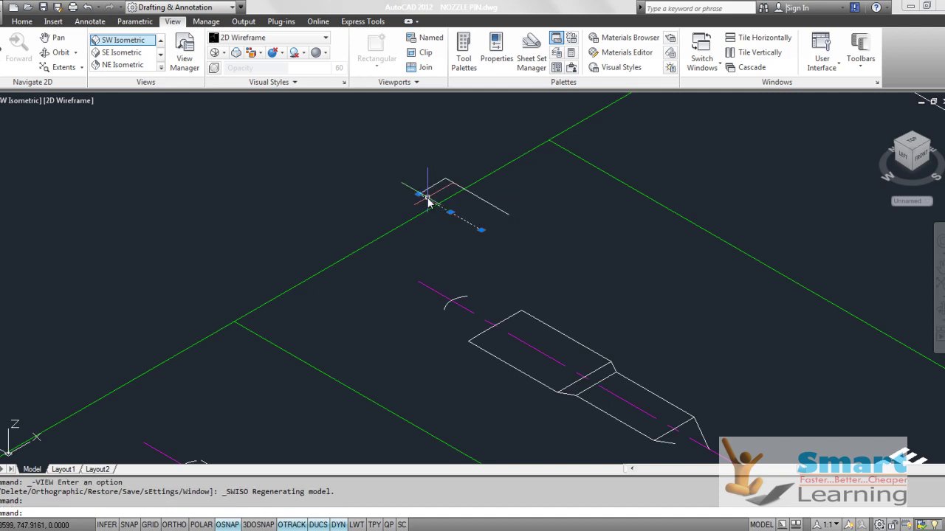
{"action": "key", "text": "Escape"}
{"action": "left_click", "coordinate": [447, 306]}
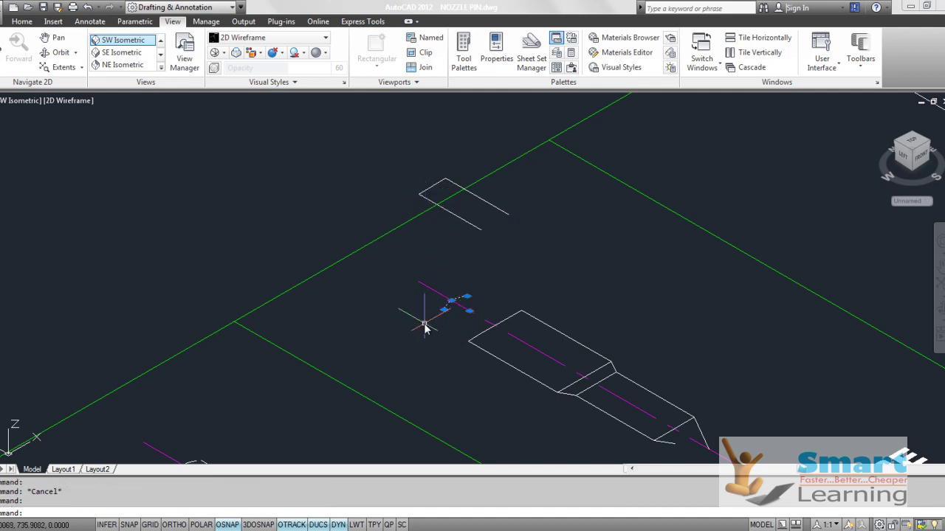
{"action": "key", "text": "Escape"}
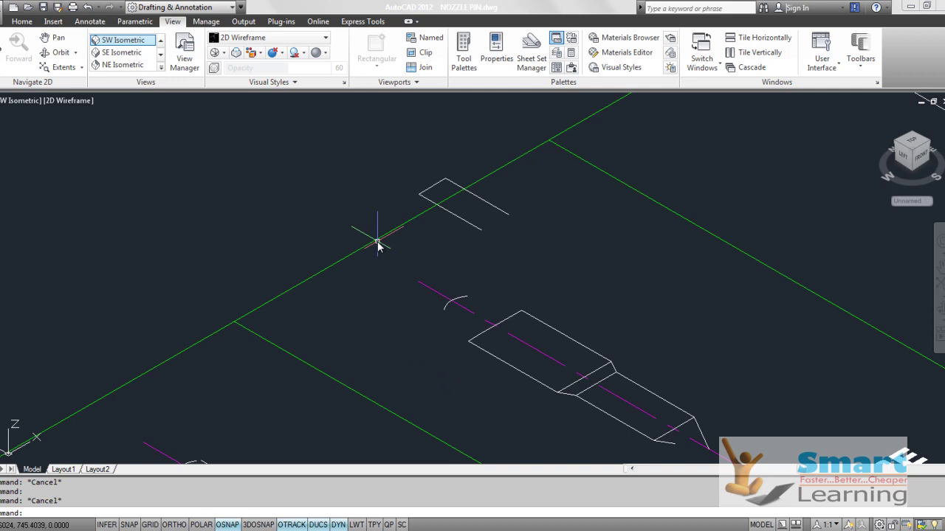
Trim both raised head side lines of the TRIM ADVANCE pin with the arc as cutting edge, using the Ucs projection option.
{"action": "left_click", "coordinate": [22, 22]}
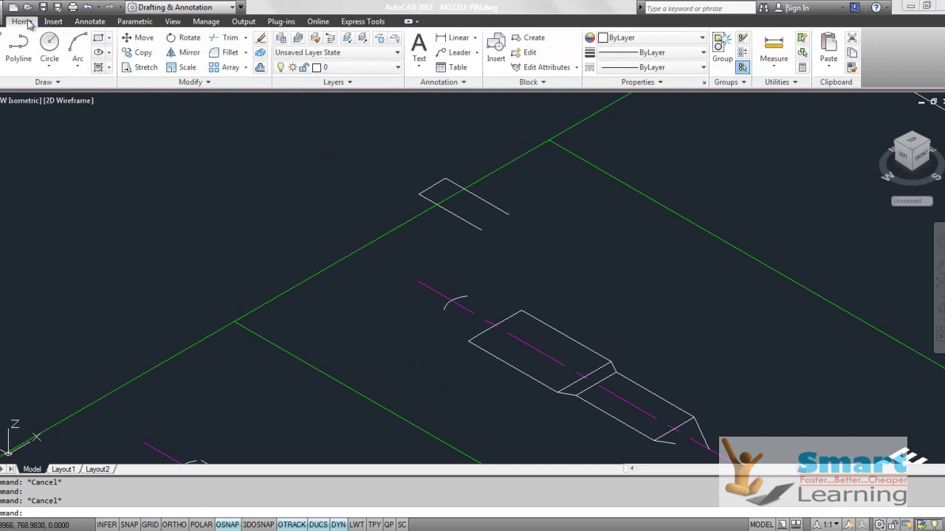
{"action": "left_click", "coordinate": [223, 38]}
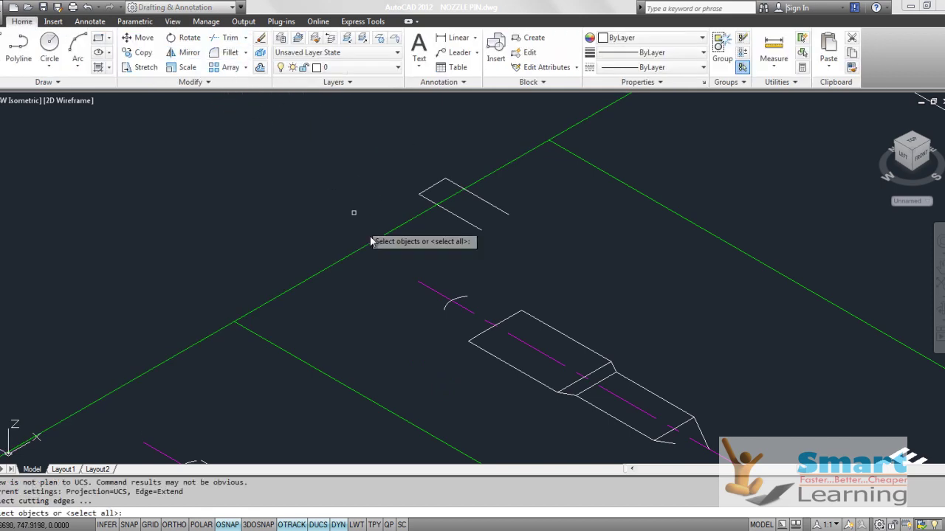
{"action": "scroll", "coordinate": [458, 301], "scroll_direction": "up", "scroll_amount": 2}
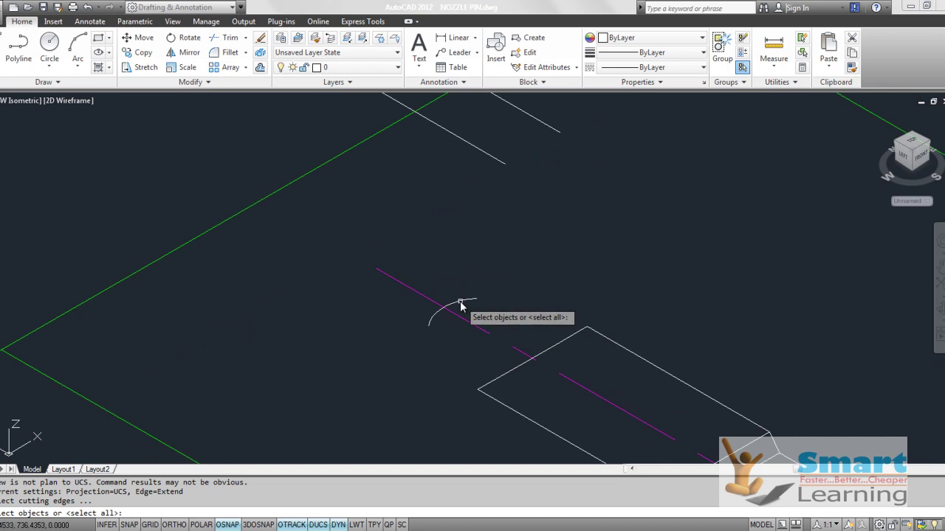
{"action": "left_click", "coordinate": [460, 301]}
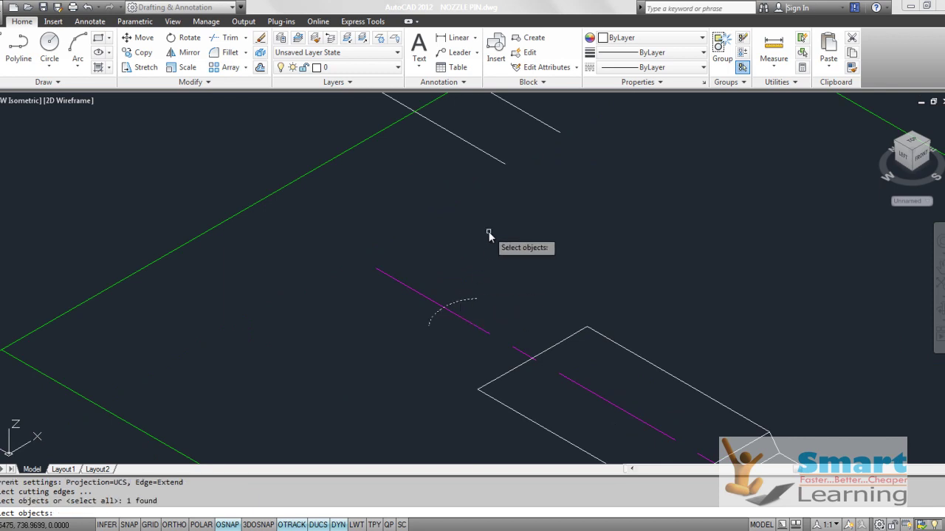
{"action": "key", "text": "Return"}
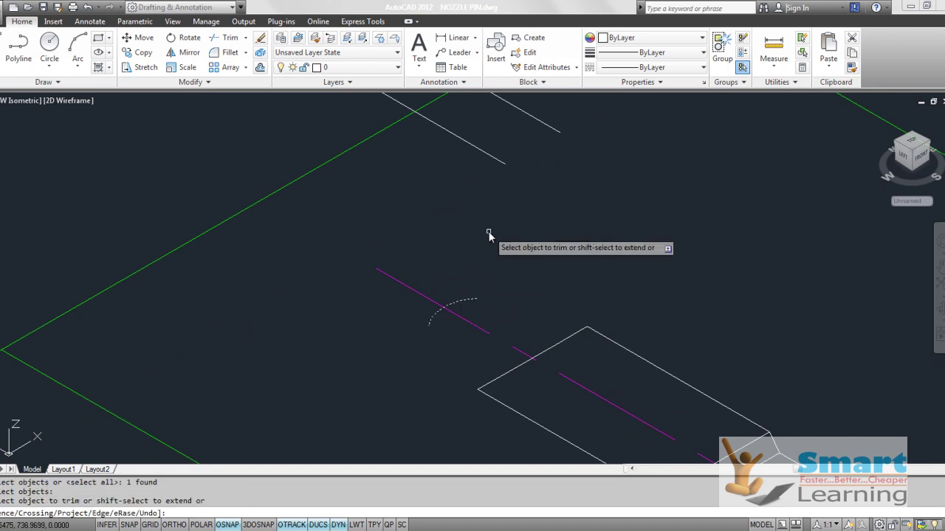
{"action": "right_click", "coordinate": [488, 231]}
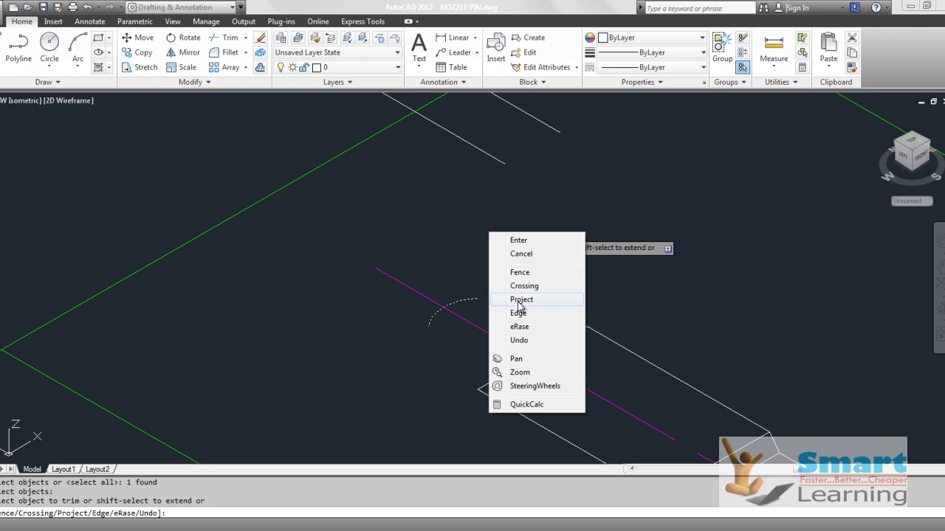
{"action": "left_click", "coordinate": [519, 300]}
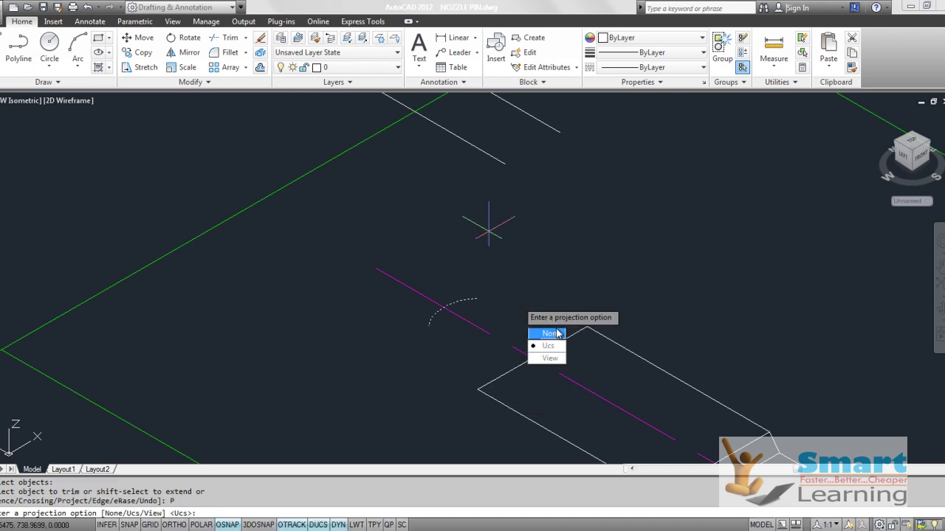
{"action": "left_click", "coordinate": [551, 346]}
{"action": "scroll", "coordinate": [509, 284], "scroll_direction": "down", "scroll_amount": 2}
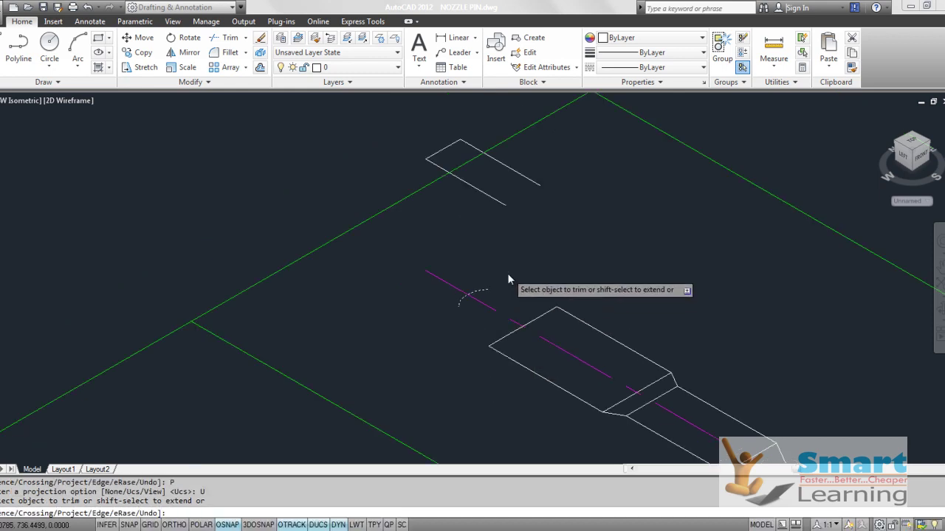
{"action": "left_click", "coordinate": [438, 164]}
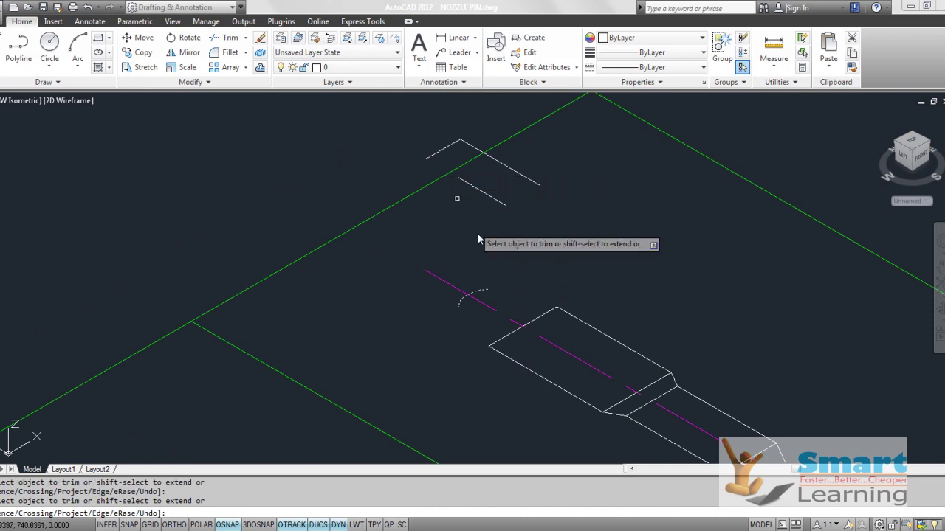
{"action": "left_click", "coordinate": [471, 146]}
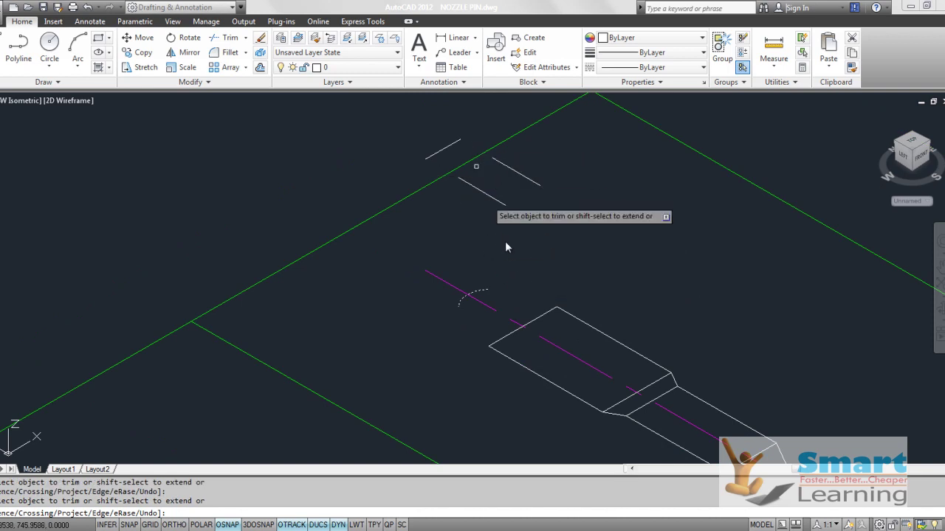
{"action": "key", "text": "Escape"}
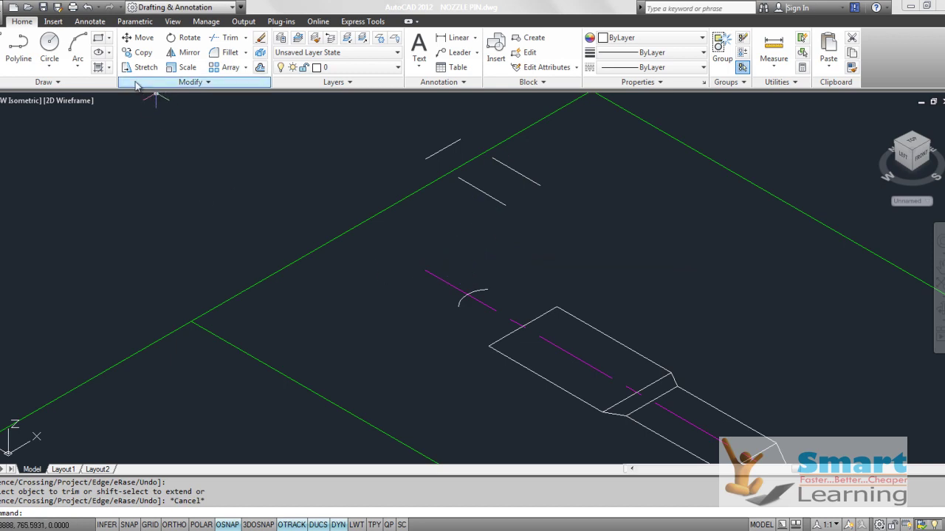
Switch to the Top view and inspect the trimmed head of the TRIM ADVANCE pin.
{"action": "left_click", "coordinate": [171, 20]}
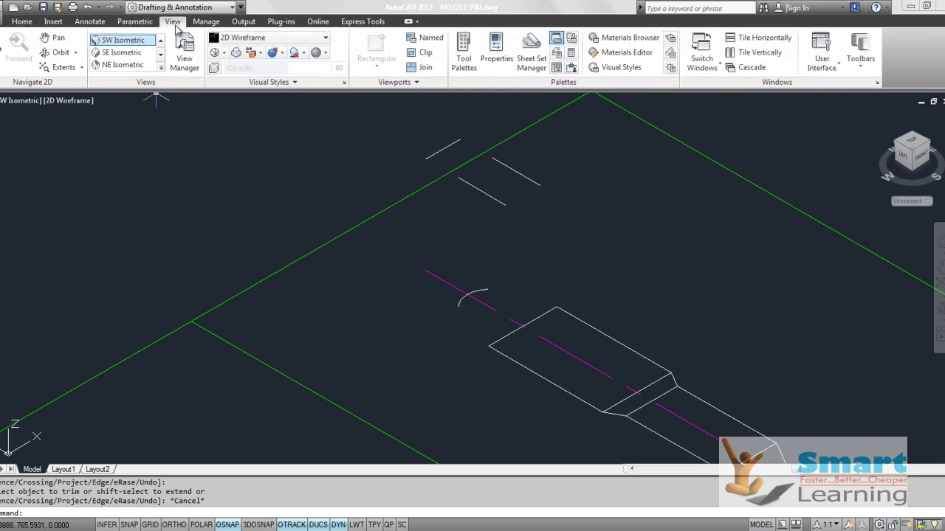
{"action": "left_click", "coordinate": [160, 68]}
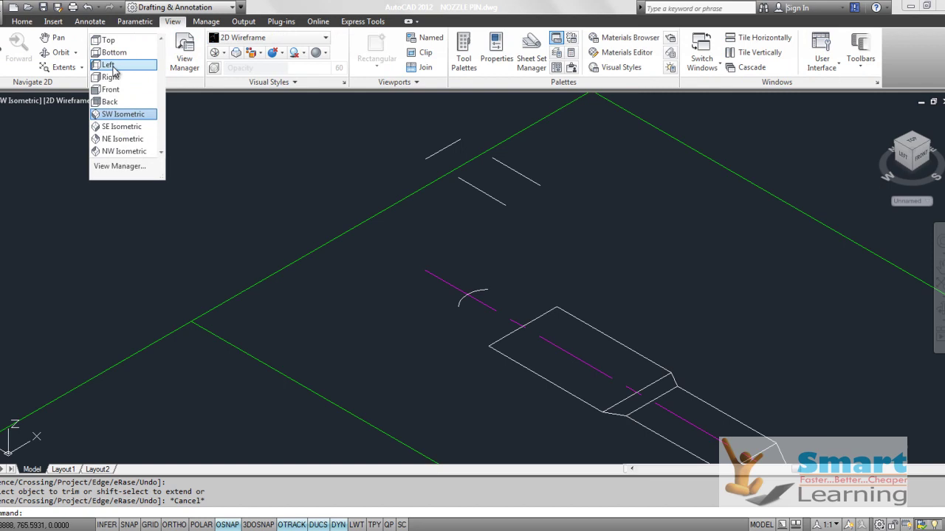
{"action": "left_click", "coordinate": [111, 41]}
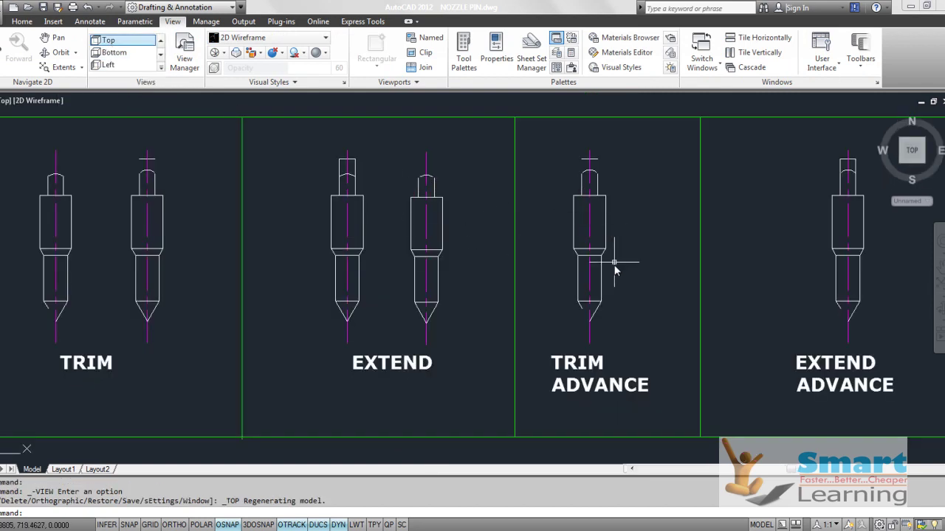
{"action": "scroll", "coordinate": [580, 211], "scroll_direction": "up", "scroll_amount": 5}
{"action": "middle_click_drag", "start_coordinate": [585, 153], "coordinate": [554, 215]}
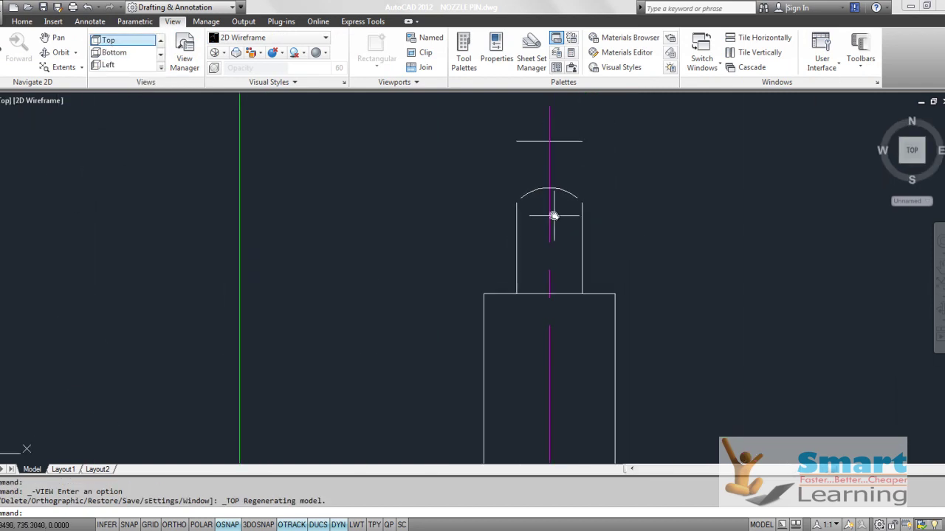
{"action": "scroll", "coordinate": [550, 215], "scroll_direction": "down", "scroll_amount": 2}
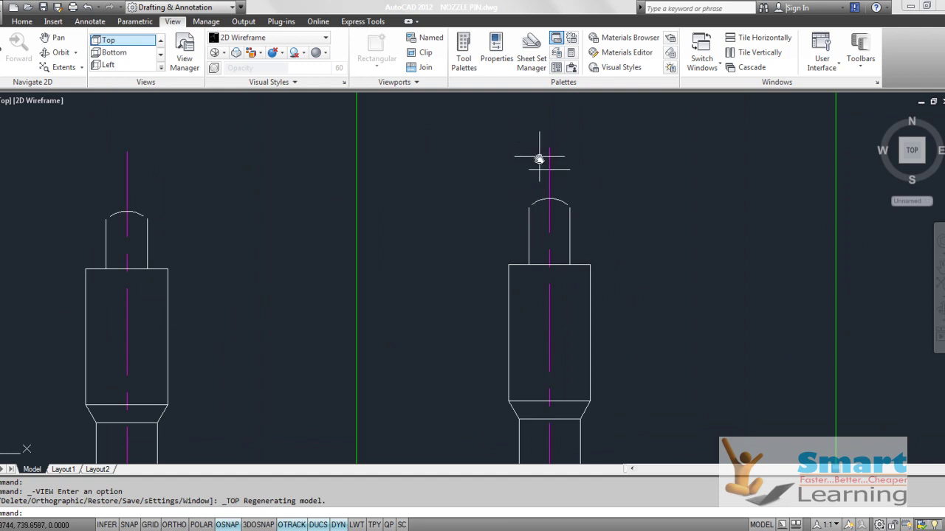
{"action": "scroll", "coordinate": [516, 200], "scroll_direction": "up", "scroll_amount": 1}
{"action": "scroll", "coordinate": [654, 259], "scroll_direction": "down", "scroll_amount": 3}
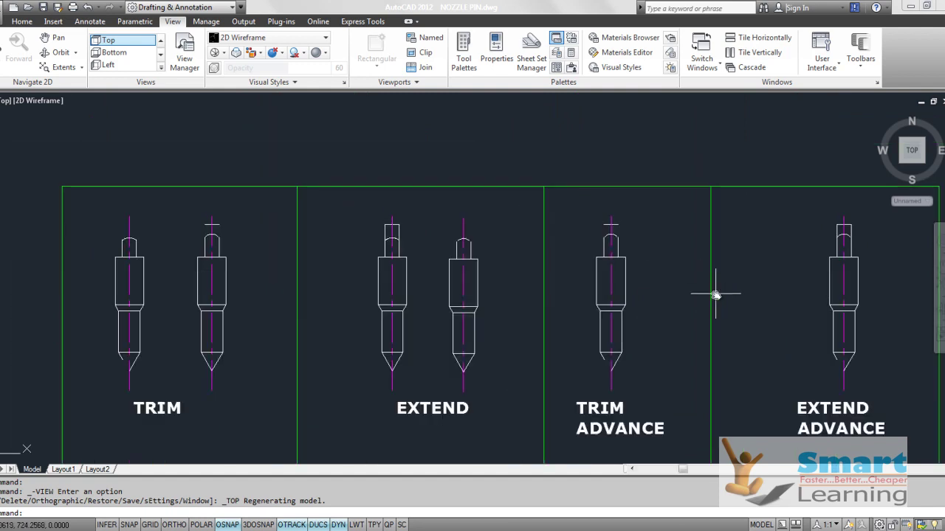
Examine the head outline and arc of the EXTEND ADVANCE pin in the Top view and in the SW Isometric view.
{"action": "middle_click_drag", "start_coordinate": [718, 293], "coordinate": [478, 262]}
{"action": "scroll", "coordinate": [607, 196], "scroll_direction": "up", "scroll_amount": 5}
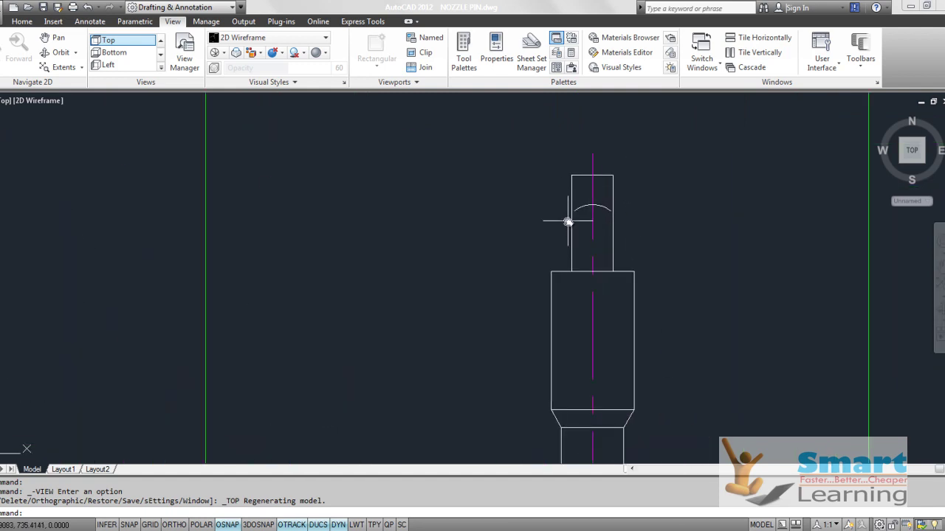
{"action": "scroll", "coordinate": [568, 221], "scroll_direction": "down", "scroll_amount": 2}
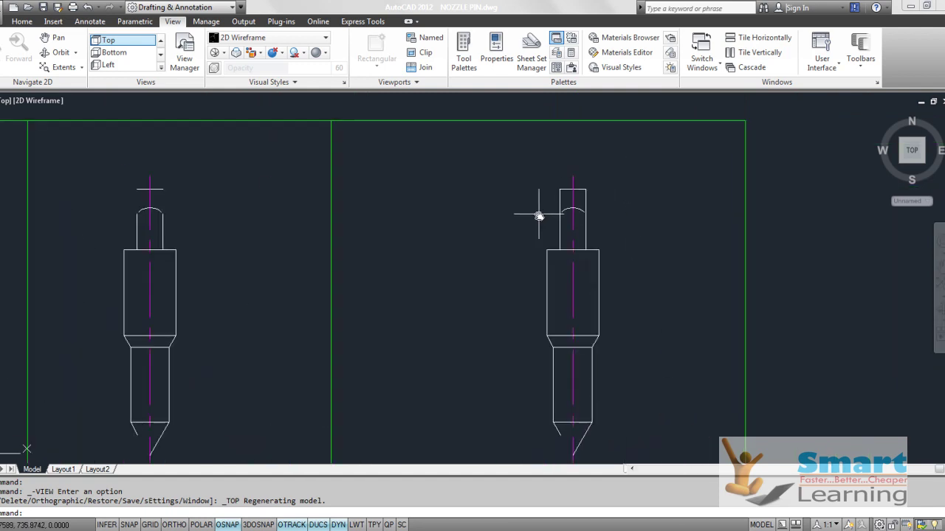
{"action": "left_click", "coordinate": [161, 68]}
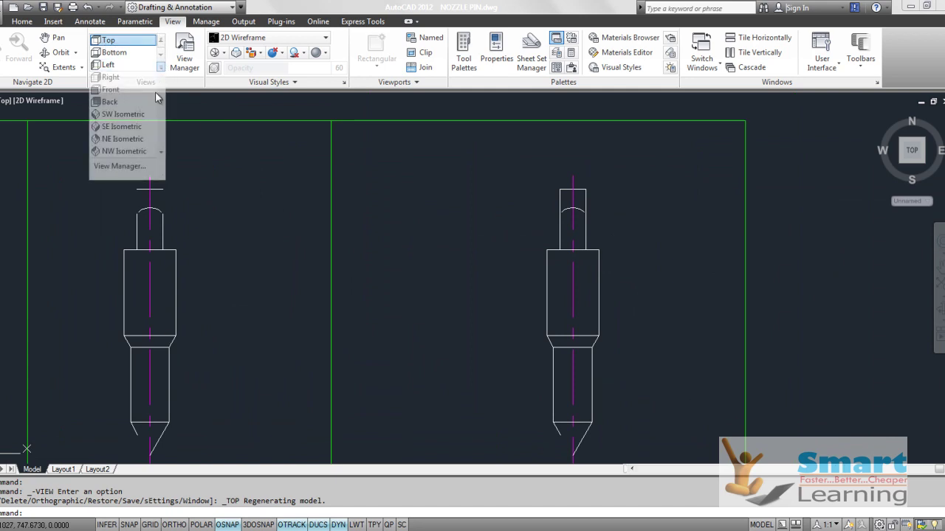
{"action": "left_click", "coordinate": [124, 115]}
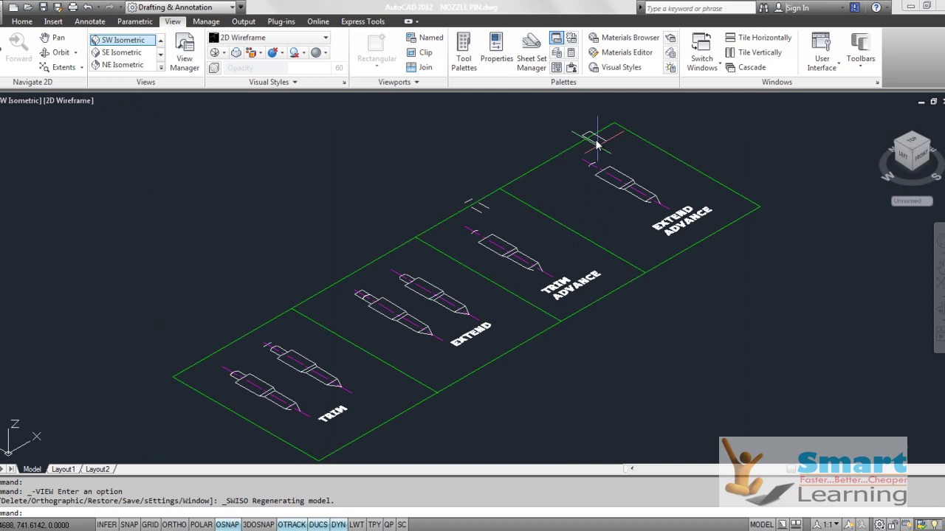
{"action": "scroll", "coordinate": [561, 230], "scroll_direction": "up", "scroll_amount": 5}
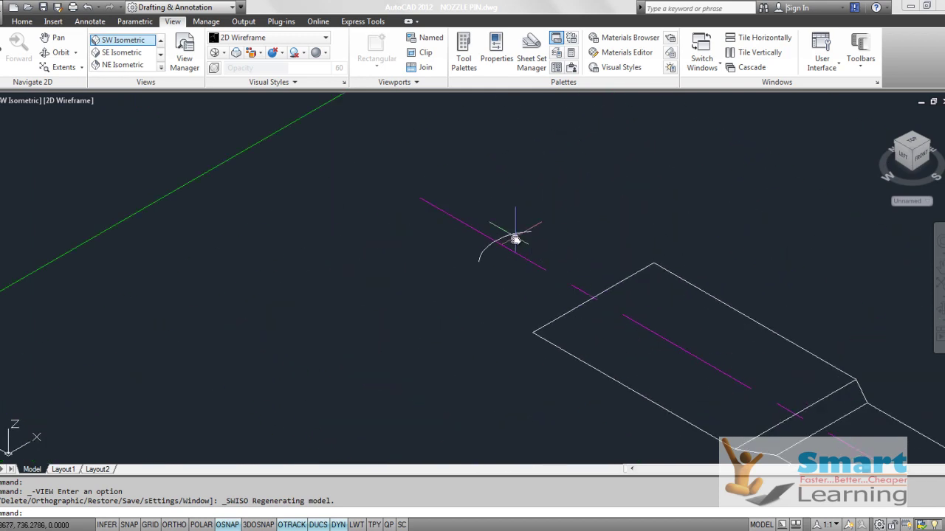
{"action": "scroll", "coordinate": [521, 236], "scroll_direction": "down", "scroll_amount": 5}
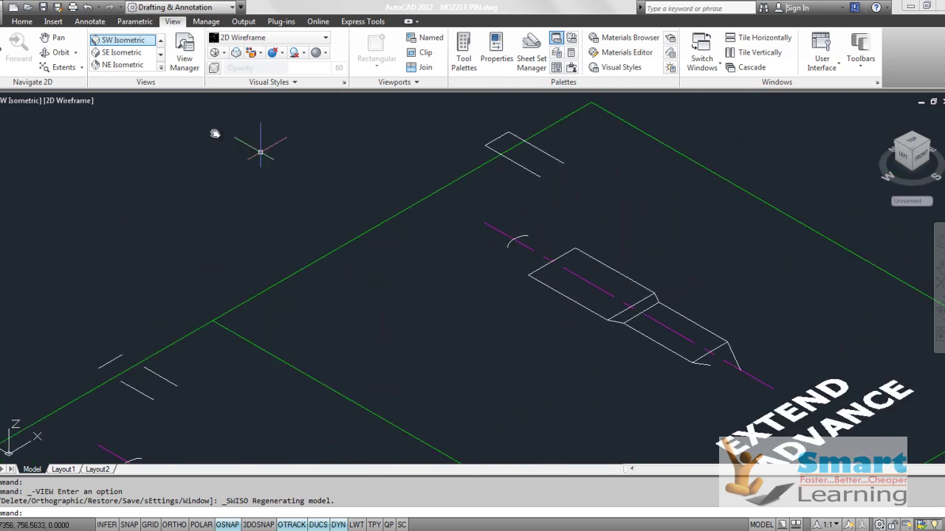
Return to the Top view and look over the head of the EXTEND ADVANCE pin and its neighbouring panels.
{"action": "left_click", "coordinate": [160, 69]}
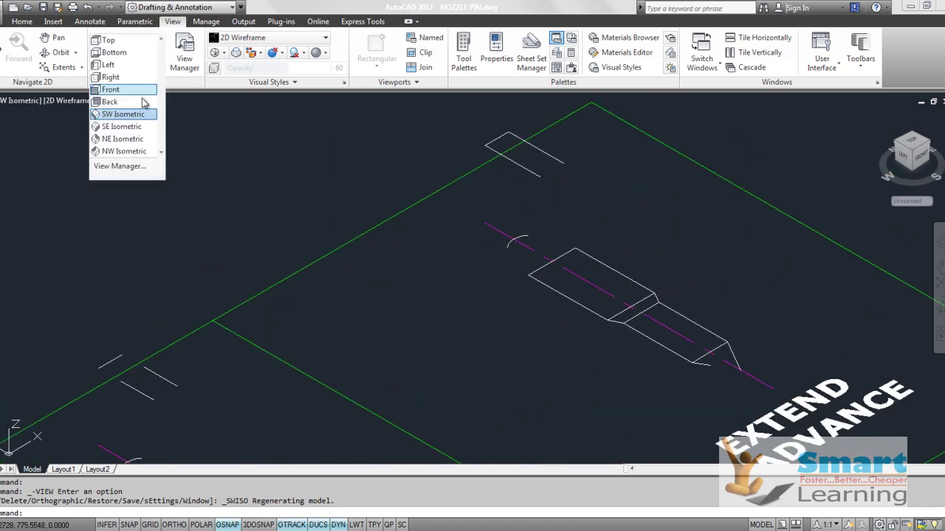
{"action": "left_click", "coordinate": [114, 38]}
{"action": "middle_click_drag", "start_coordinate": [794, 224], "coordinate": [628, 225]}
{"action": "scroll", "coordinate": [626, 192], "scroll_direction": "up", "scroll_amount": 4}
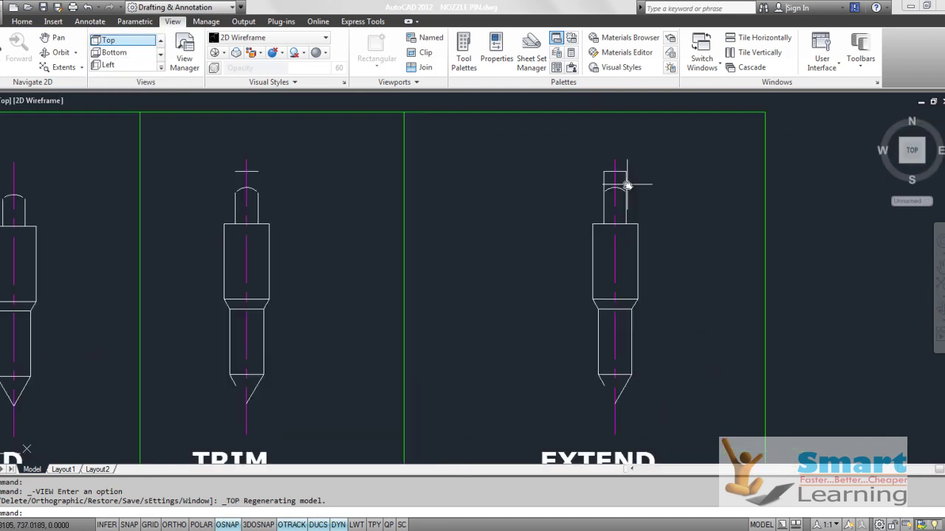
{"action": "scroll", "coordinate": [604, 204], "scroll_direction": "down", "scroll_amount": 4}
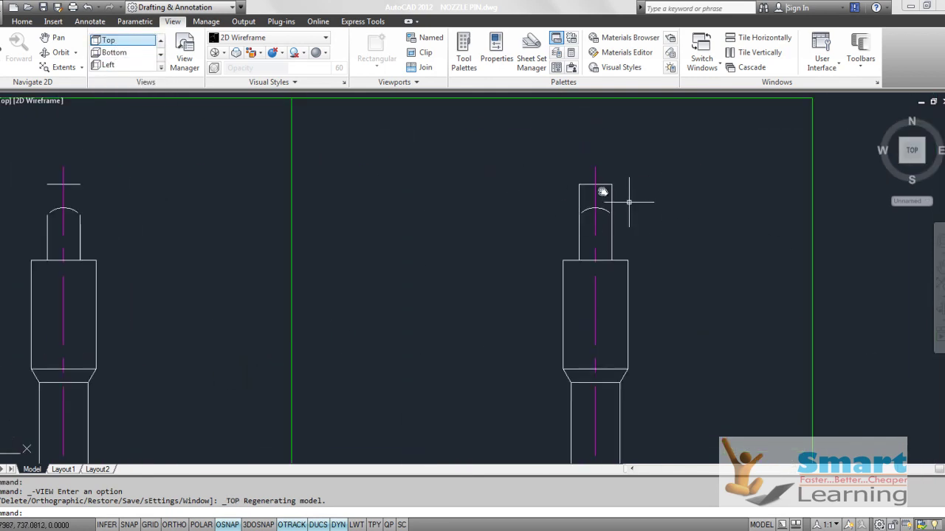
{"action": "scroll", "coordinate": [535, 242], "scroll_direction": "down", "scroll_amount": 2}
{"action": "middle_click_drag", "start_coordinate": [534, 242], "coordinate": [516, 222]}
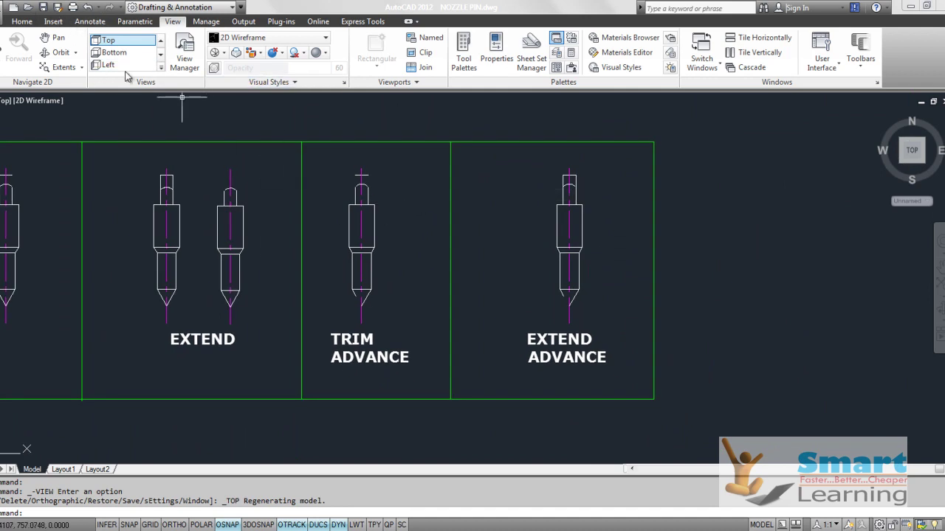
Switch to the SW Isometric view and focus on the head of the EXTEND ADVANCE pin.
{"action": "left_click", "coordinate": [160, 68]}
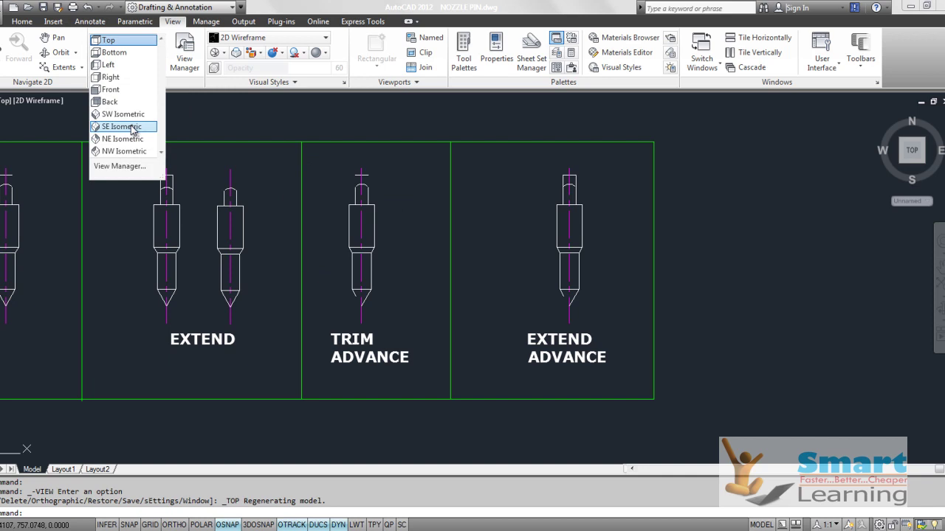
{"action": "left_click", "coordinate": [134, 118]}
{"action": "scroll", "coordinate": [555, 203], "scroll_direction": "up", "scroll_amount": 4}
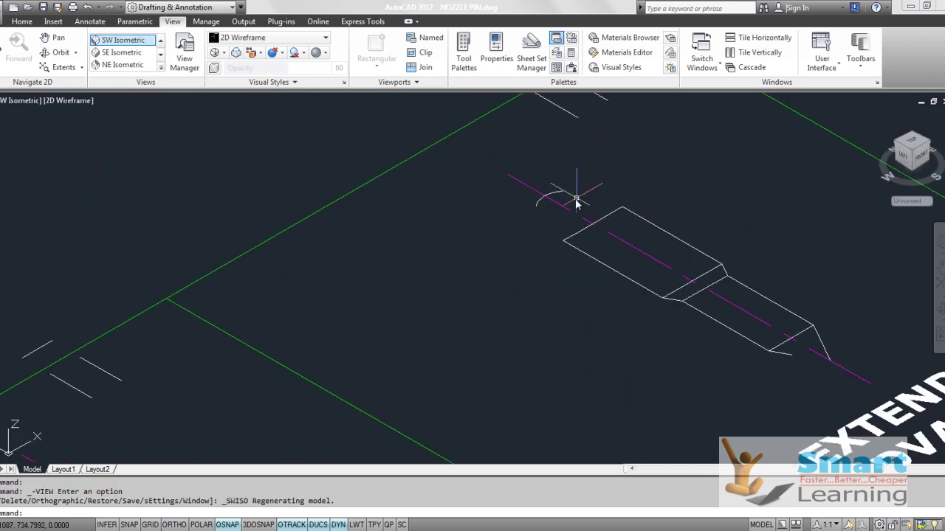
Try to extend a raised head side line of the EXTEND ADVANCE pin with the arc as boundary edge, using the Ucs projection option.
{"action": "type", "text": "EX"}
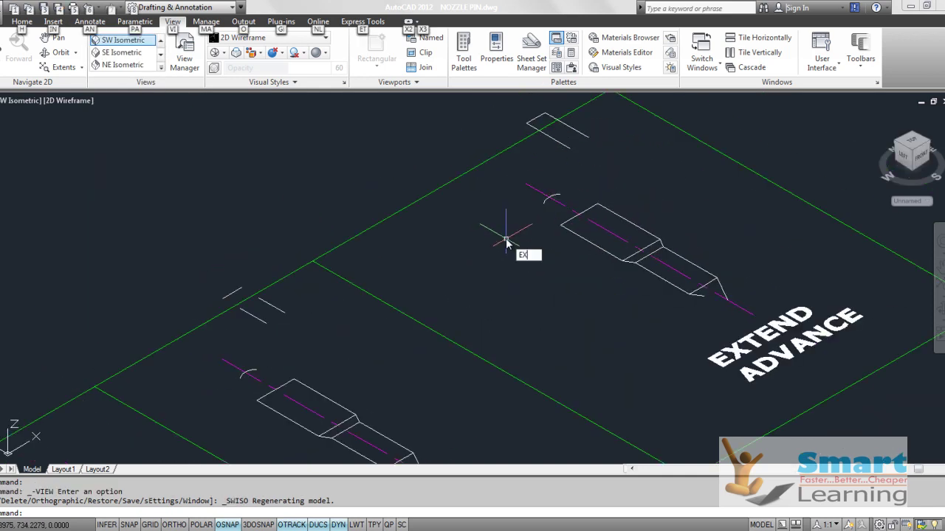
{"action": "key", "text": "Return"}
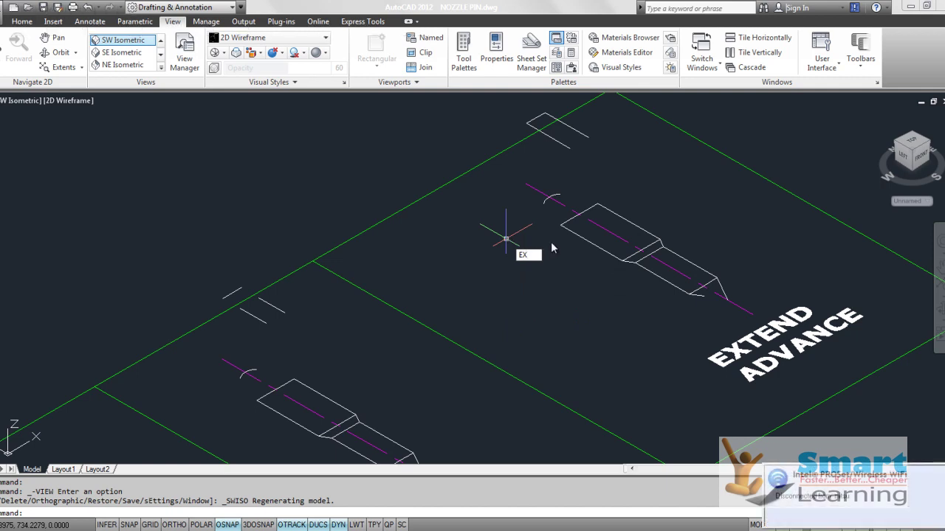
{"action": "key", "text": "Return"}
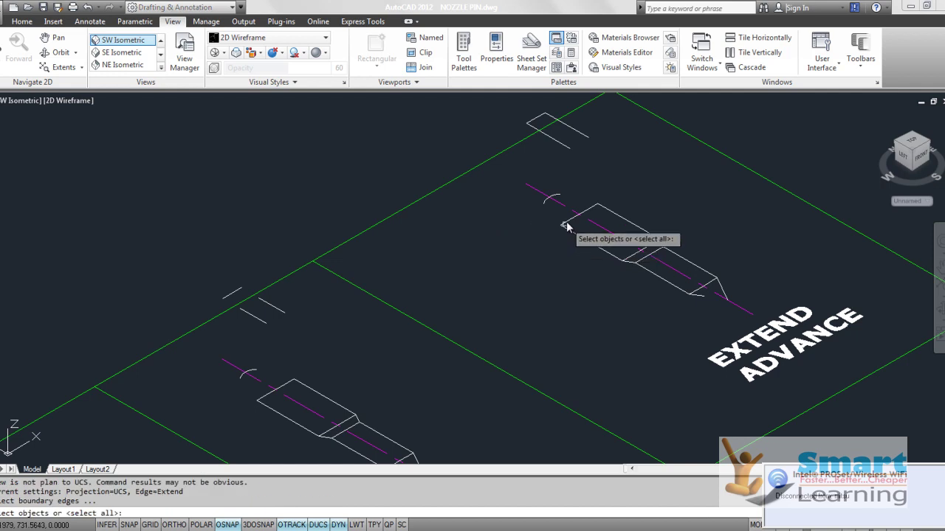
{"action": "scroll", "coordinate": [574, 184], "scroll_direction": "up", "scroll_amount": 1}
{"action": "scroll", "coordinate": [574, 189], "scroll_direction": "up", "scroll_amount": 1}
{"action": "scroll", "coordinate": [566, 195], "scroll_direction": "down", "scroll_amount": 2}
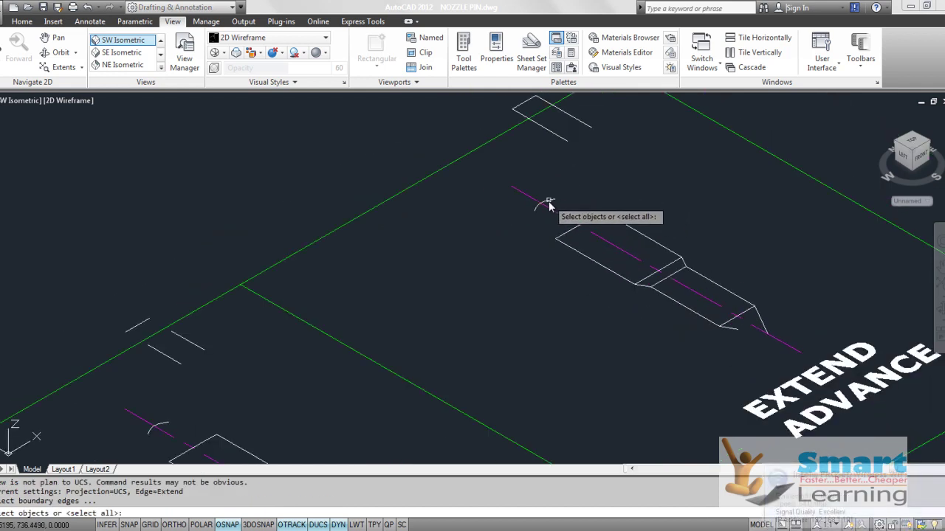
{"action": "left_click", "coordinate": [550, 205]}
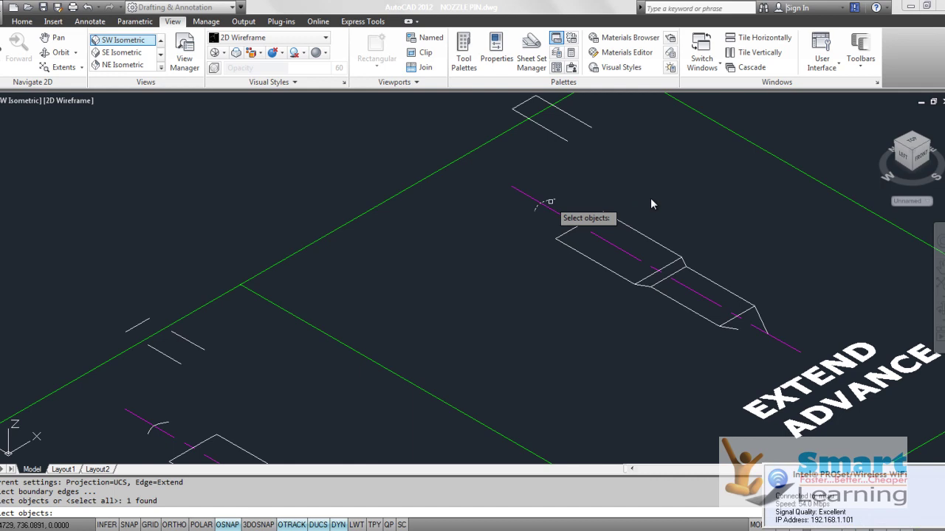
{"action": "key", "text": "Return"}
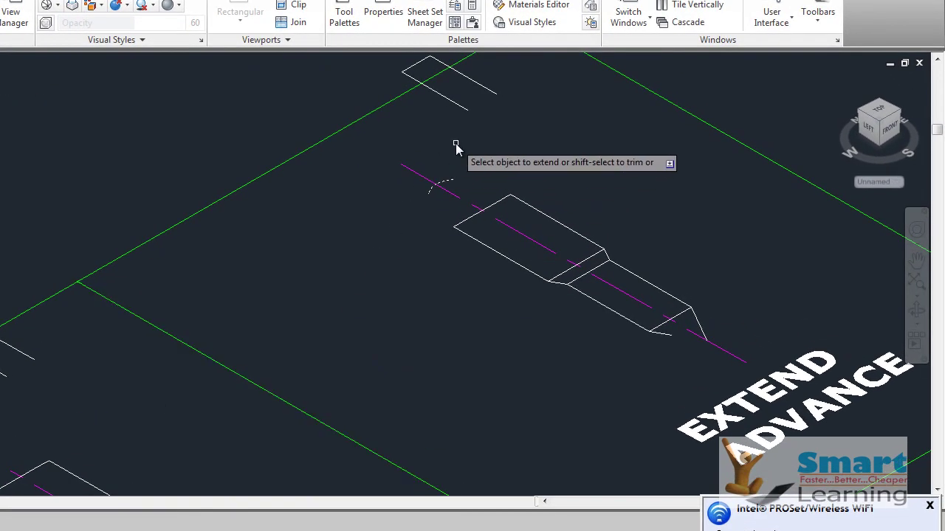
{"action": "right_click", "coordinate": [456, 148]}
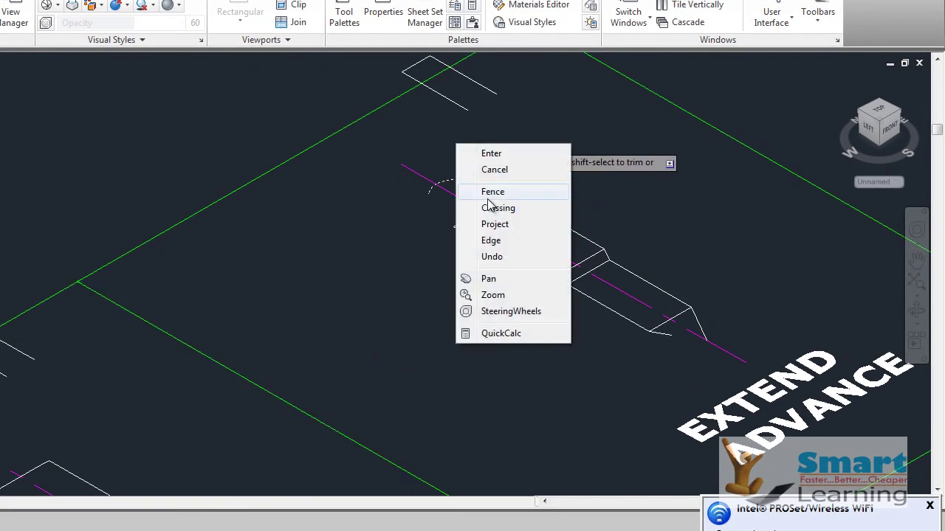
{"action": "left_click", "coordinate": [500, 223]}
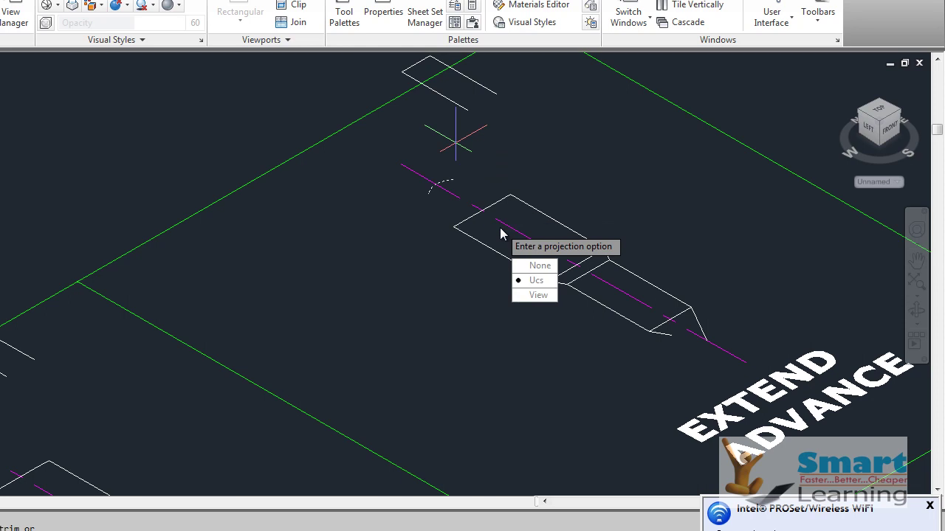
{"action": "left_click", "coordinate": [536, 281]}
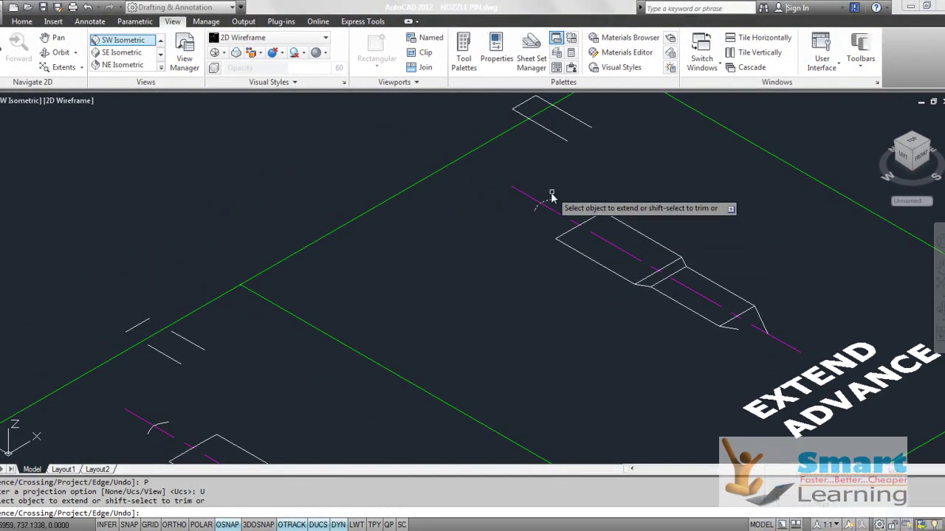
{"action": "scroll", "coordinate": [551, 196], "scroll_direction": "up", "scroll_amount": 3}
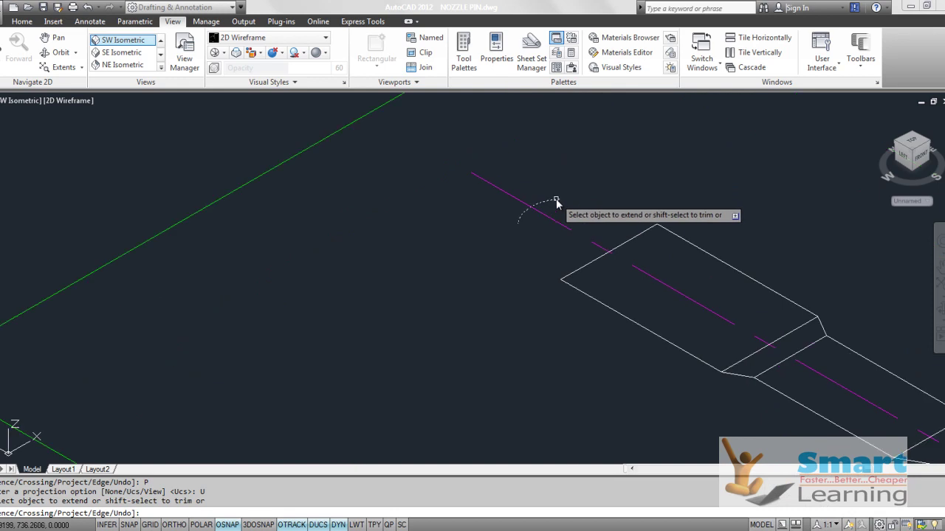
{"action": "scroll", "coordinate": [556, 198], "scroll_direction": "down", "scroll_amount": 3}
{"action": "left_click", "coordinate": [559, 149]}
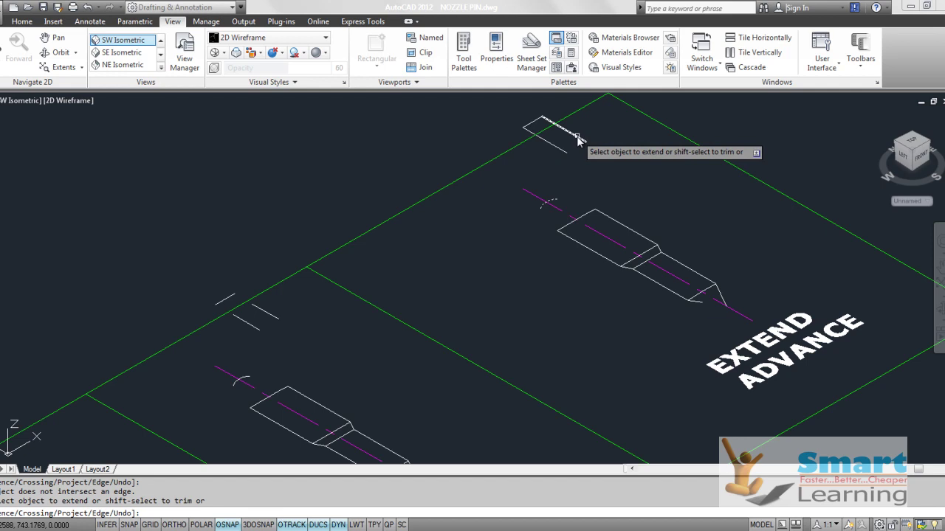
{"action": "key", "text": "Escape"}
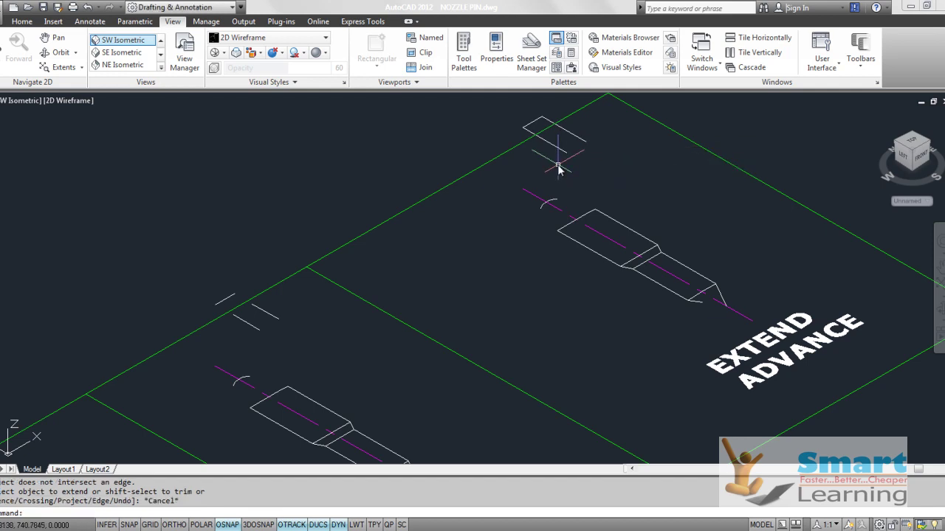
Extend both ends of the EXTEND ADVANCE pin's head arc to the two raised side lines, using the Ucs projection option.
{"action": "type", "text": "E"}
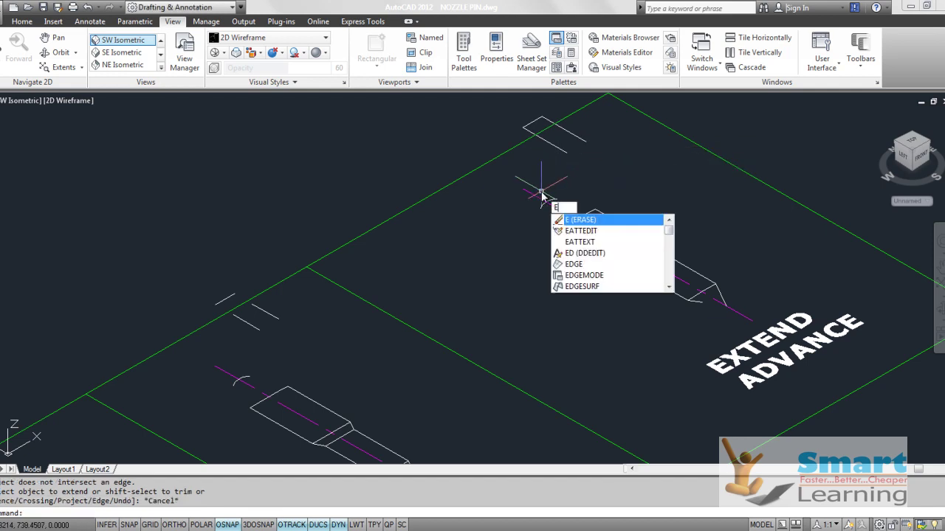
{"action": "type", "text": "X"}
{"action": "key", "text": "Return"}
{"action": "left_click", "coordinate": [565, 131]}
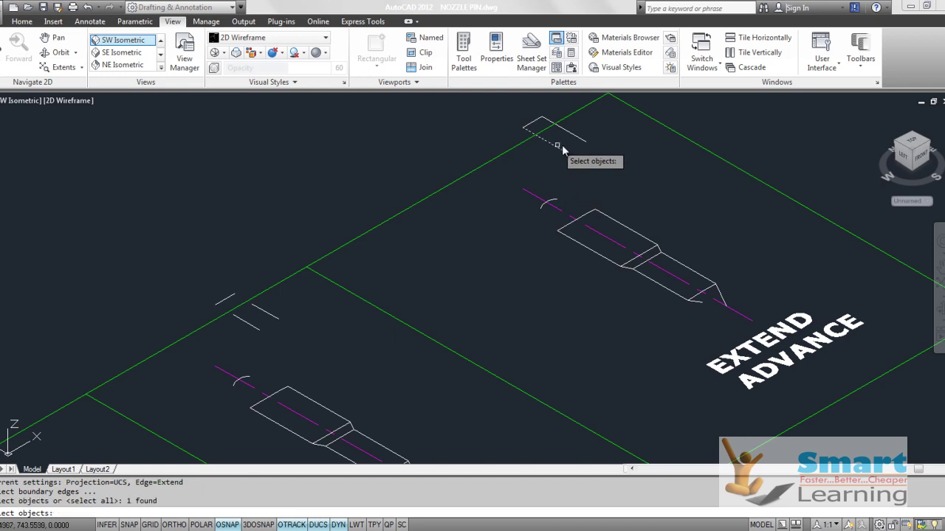
{"action": "left_click", "coordinate": [578, 141]}
{"action": "key", "text": "Return"}
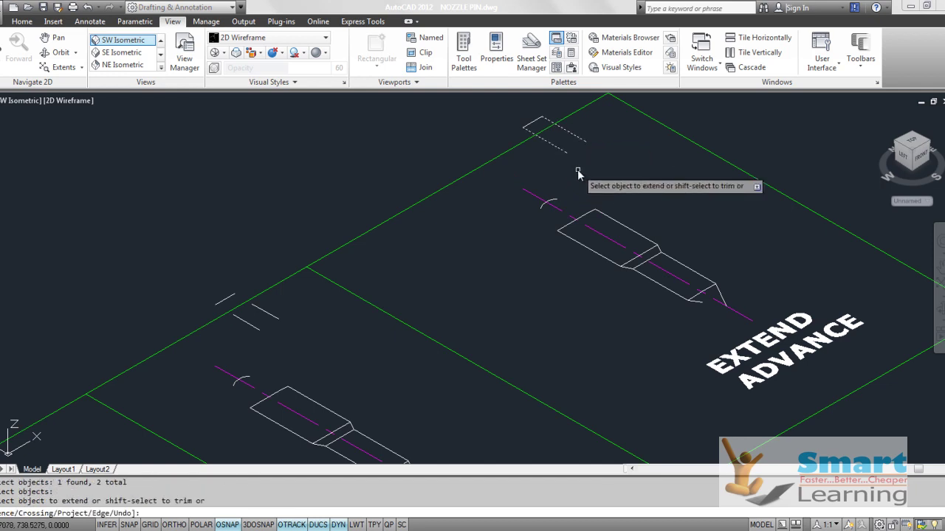
{"action": "right_click", "coordinate": [578, 173]}
{"action": "left_click", "coordinate": [606, 240]}
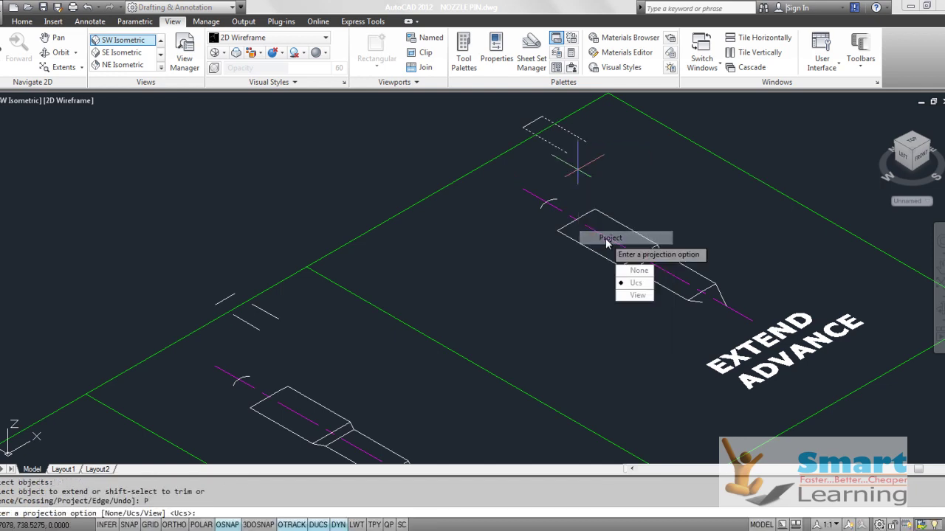
{"action": "left_click", "coordinate": [639, 286]}
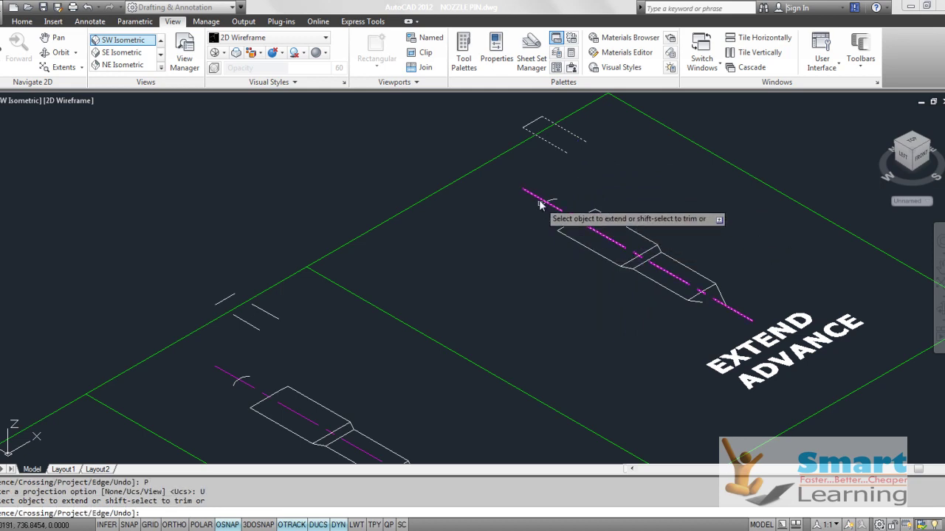
{"action": "scroll", "coordinate": [548, 201], "scroll_direction": "up", "scroll_amount": 6}
{"action": "left_click", "coordinate": [597, 223]}
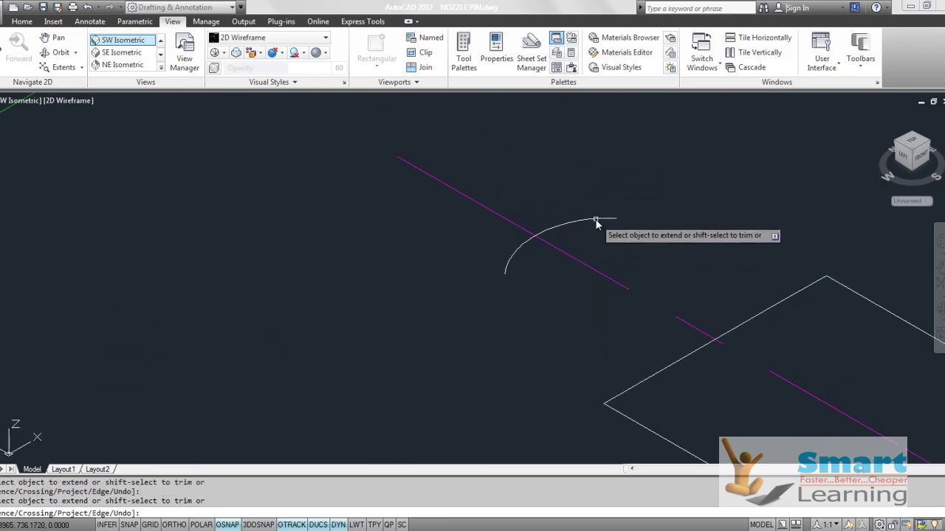
{"action": "left_click", "coordinate": [506, 272]}
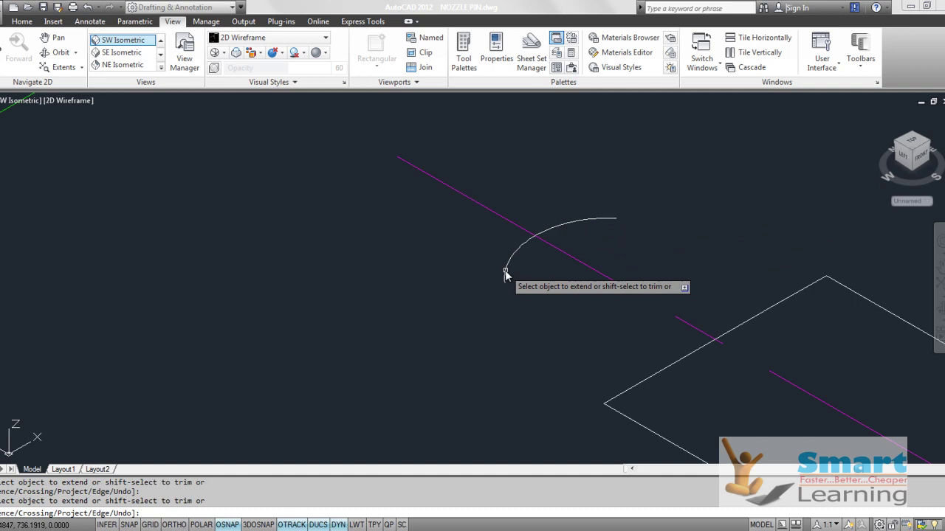
{"action": "scroll", "coordinate": [463, 279], "scroll_direction": "down", "scroll_amount": 3}
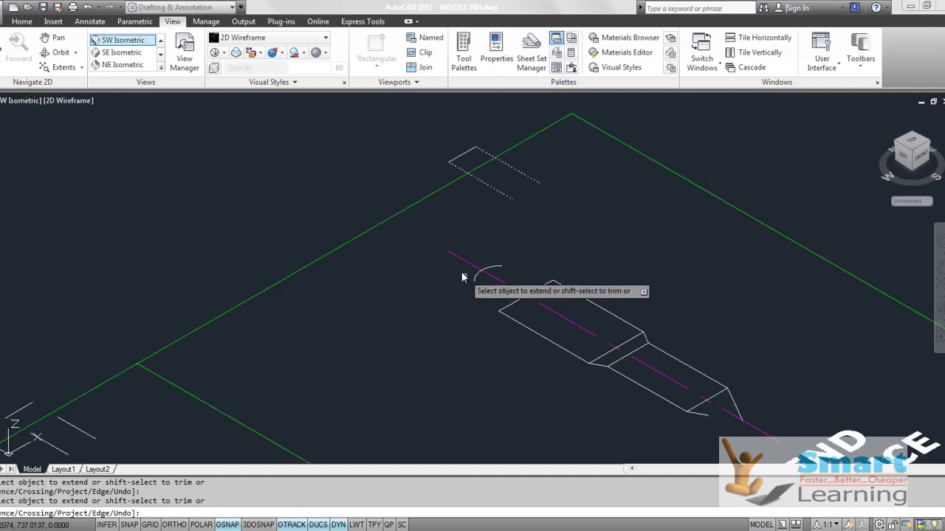
Switch to the Top view and inspect where the extended arc meets the head side lines of the EXTEND ADVANCE pin.
{"action": "left_click", "coordinate": [161, 67]}
{"action": "left_click", "coordinate": [111, 41]}
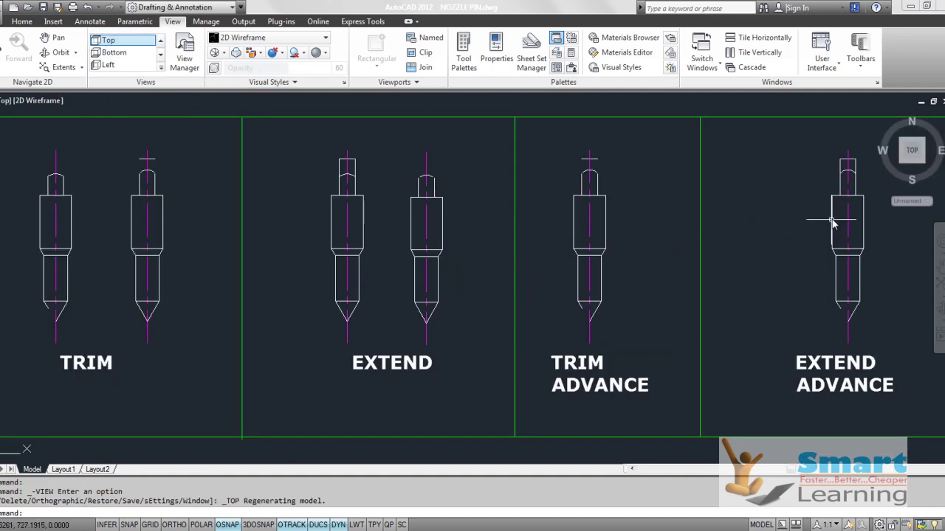
{"action": "middle_click_drag", "start_coordinate": [832, 222], "coordinate": [618, 211]}
{"action": "scroll", "coordinate": [627, 192], "scroll_direction": "up", "scroll_amount": 5}
{"action": "scroll", "coordinate": [624, 181], "scroll_direction": "down", "scroll_amount": 10}
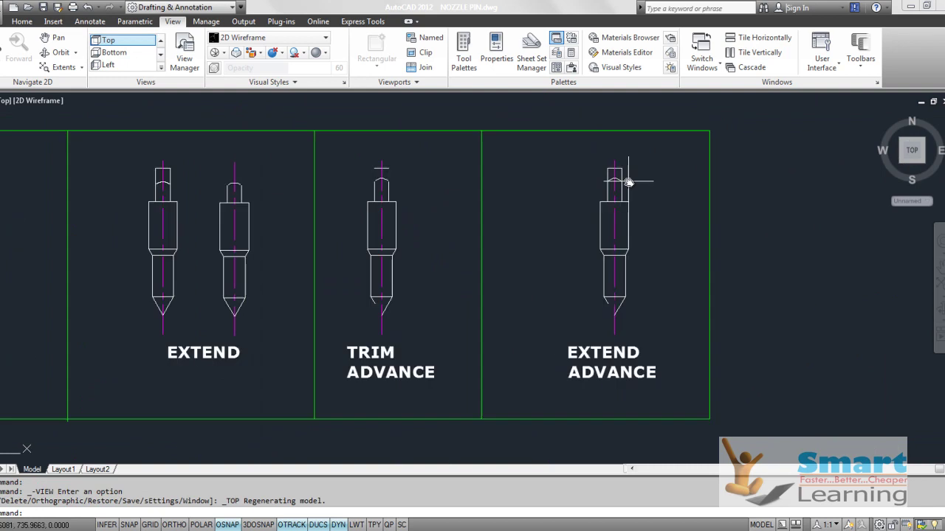